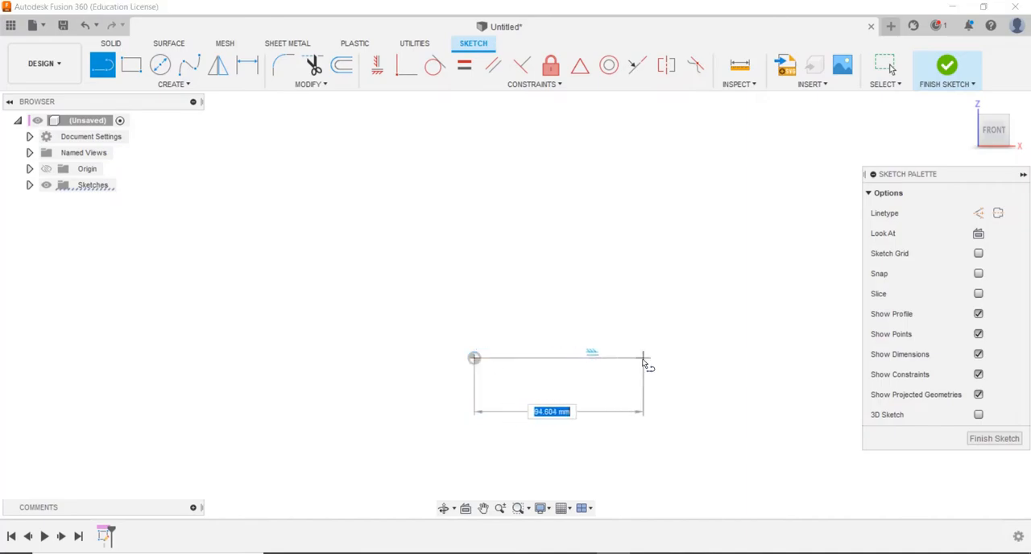
# Finish the horizontal base line from the origin with a length of 100 mm and place its dimension close beneath it
pyautogui.write('100')
pyautogui.press('Return')
pyautogui.press('Escape')
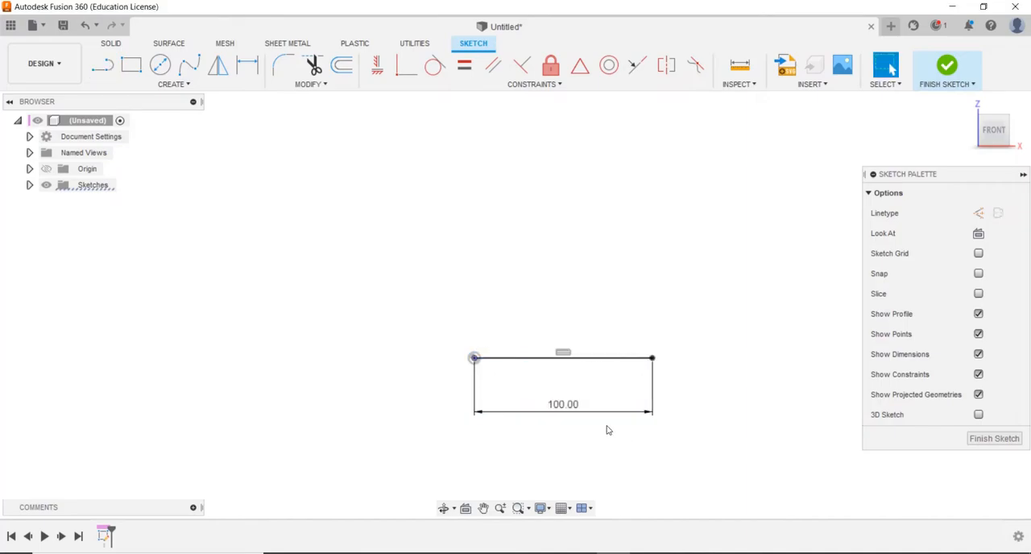
pyautogui.moveTo(600, 409); pyautogui.dragTo(599, 379)
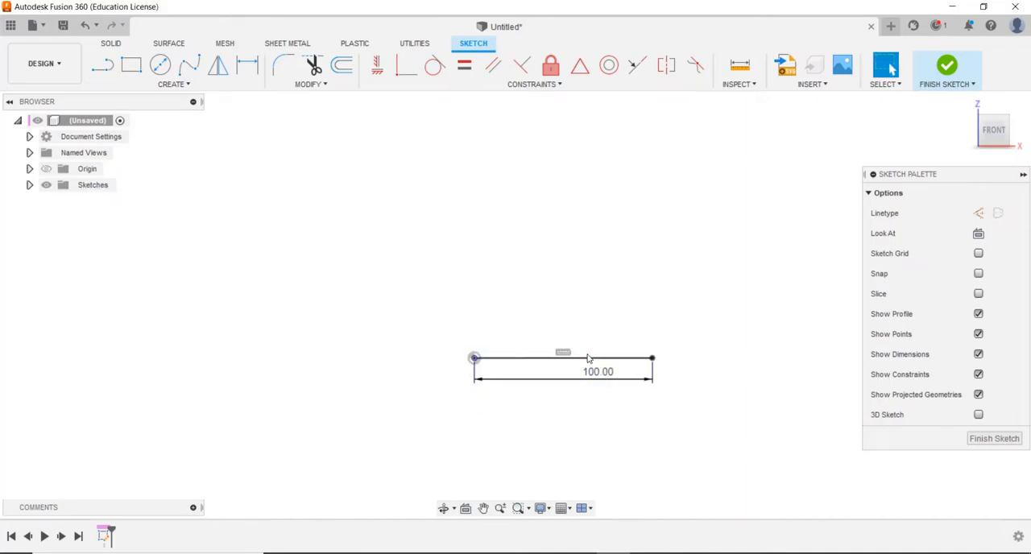
# Draw a small three-point arc from the base line's free end, bulging outward and curving back upward
pyautogui.write('s')
pyautogui.write('arc')
pyautogui.click(637, 439)
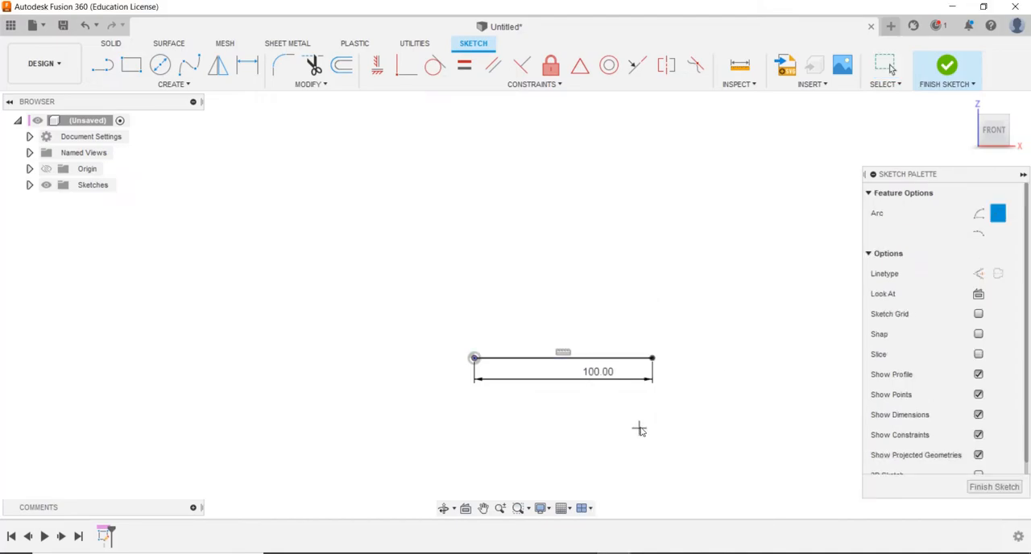
pyautogui.click(652, 359)
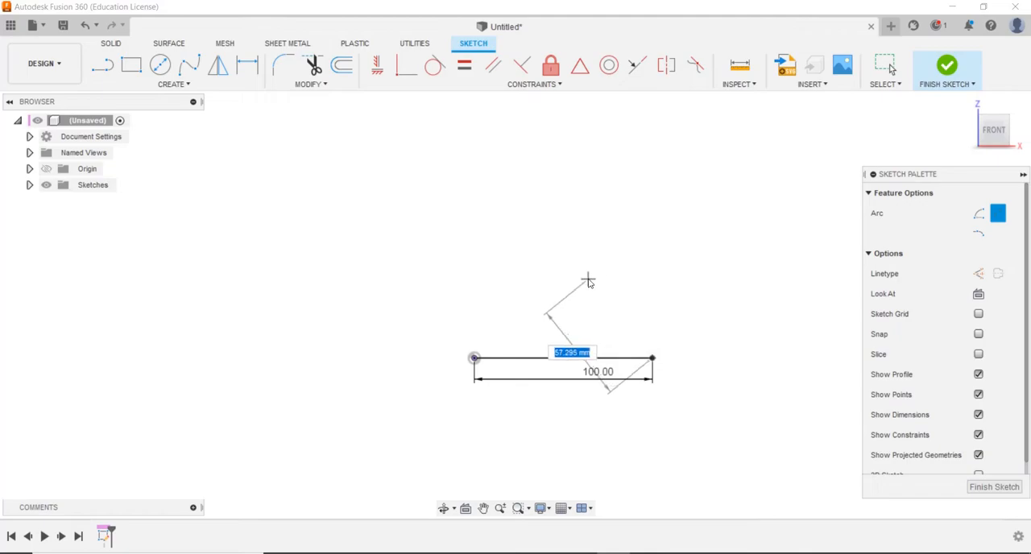
pyautogui.press('Escape')
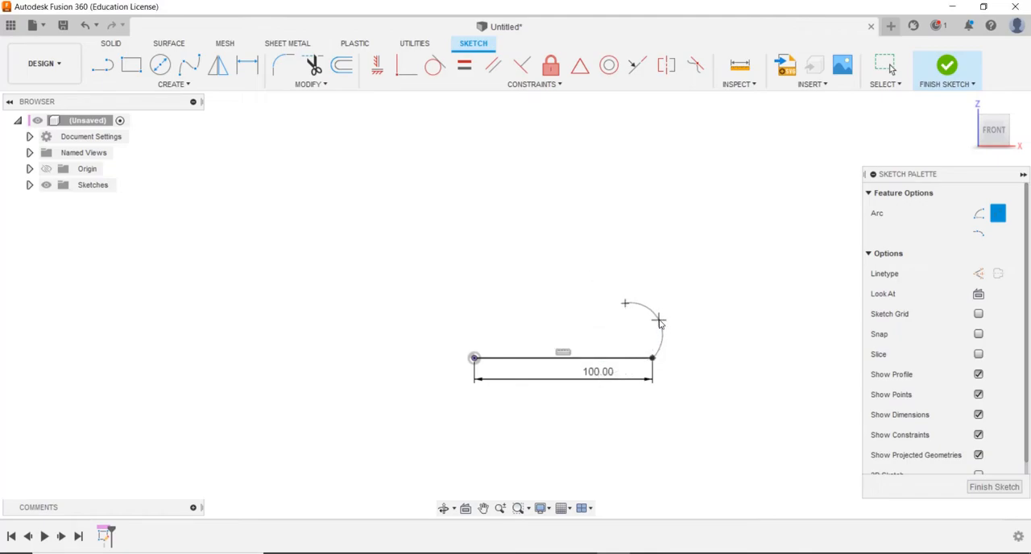
pyautogui.click(659, 292)
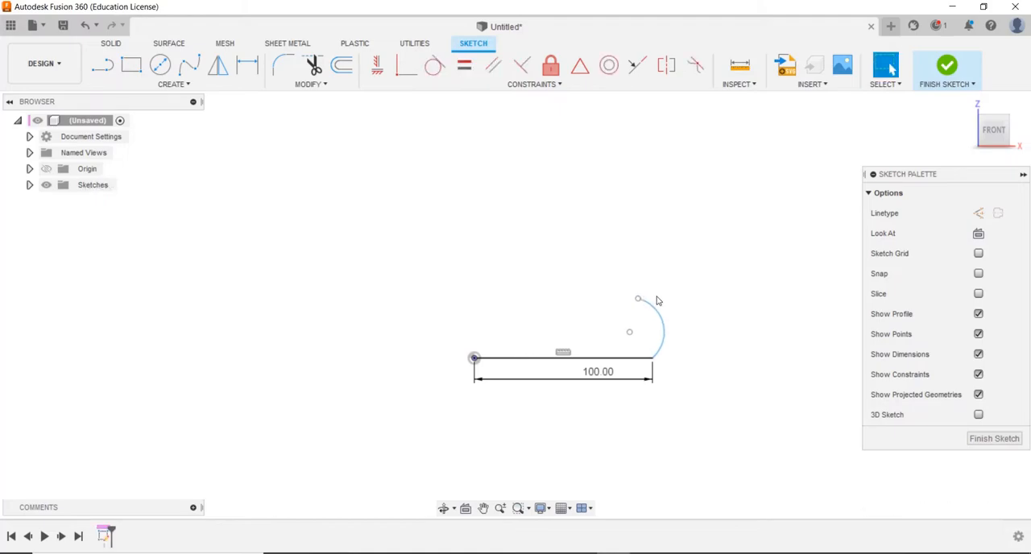
# Add a large tangent arc running upward and outward from the small arc's upper end using the Line tool
pyautogui.press('l')
pyautogui.click(638, 300)
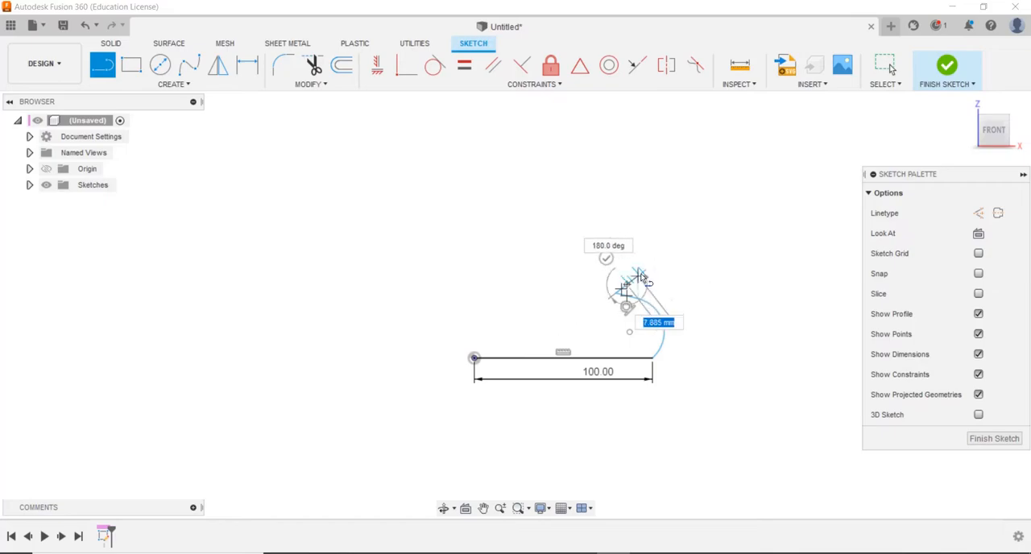
pyautogui.moveTo(625, 288); pyautogui.dragTo(695, 108)
pyautogui.press('Escape')
pyautogui.scroll(-3, 719, 169)
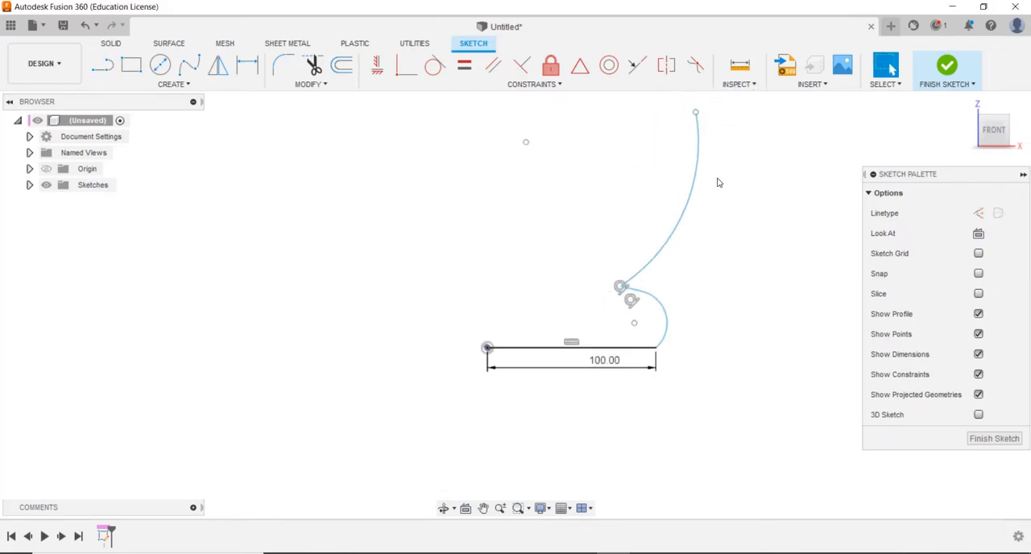
# Reshape the large arc into a rounded outward bulge, with its upper end at about X 69, Z 151 mm
pyautogui.moveTo(695, 193)
pyautogui.mouseDown()
pyautogui.moveTo(713, 200)
pyautogui.moveTo(671, 168)
pyautogui.moveTo(658, 184)
pyautogui.moveTo(604, 154)
pyautogui.moveTo(580, 110)
pyautogui.moveTo(590, 128)
pyautogui.moveTo(653, 126)
pyautogui.mouseUp()
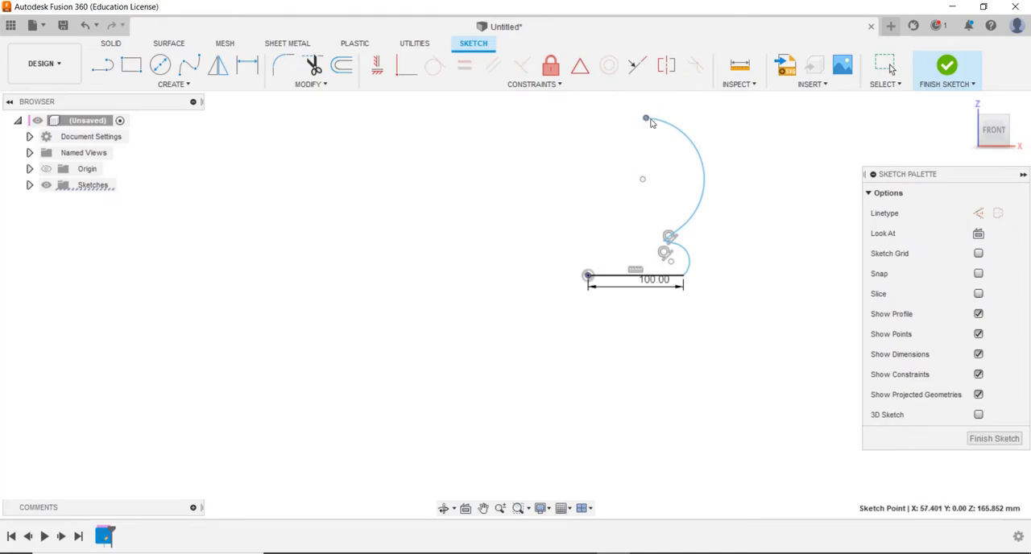
pyautogui.moveTo(708, 179); pyautogui.dragTo(714, 183)
pyautogui.moveTo(679, 109); pyautogui.dragTo(680, 136)
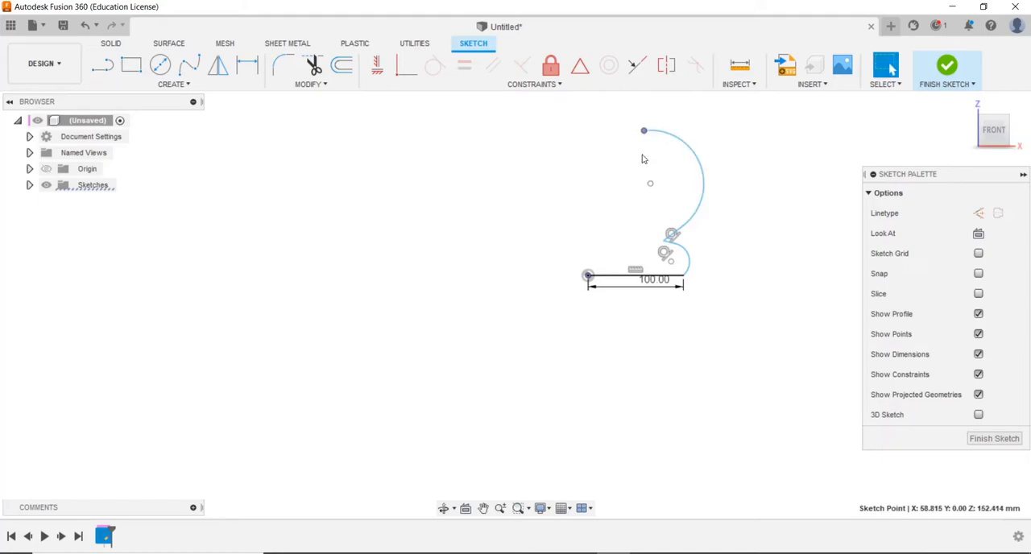
pyautogui.moveTo(706, 129); pyautogui.dragTo(657, 216, button='middle')
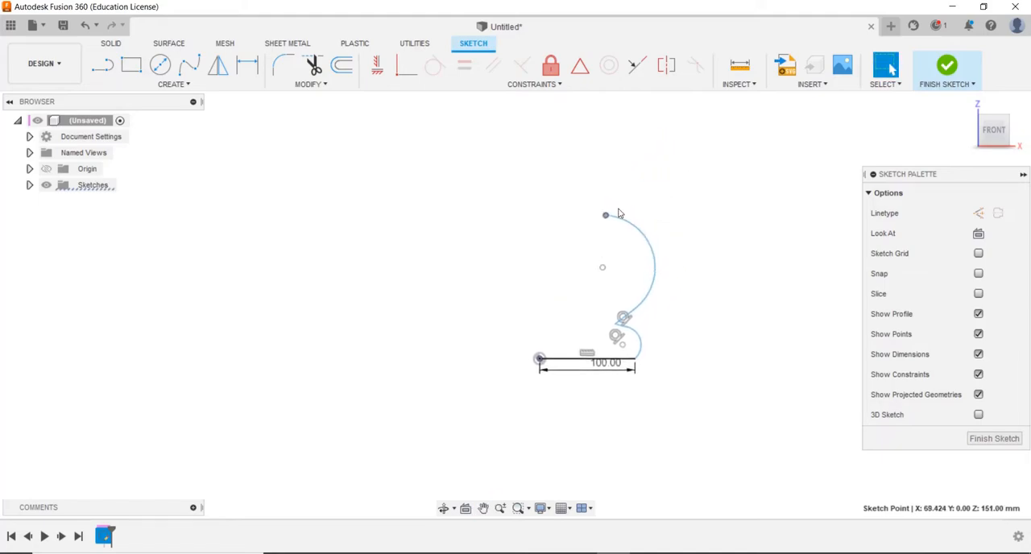
# Dimension the small lower arc with a radius of 18 mm
pyautogui.press('d')
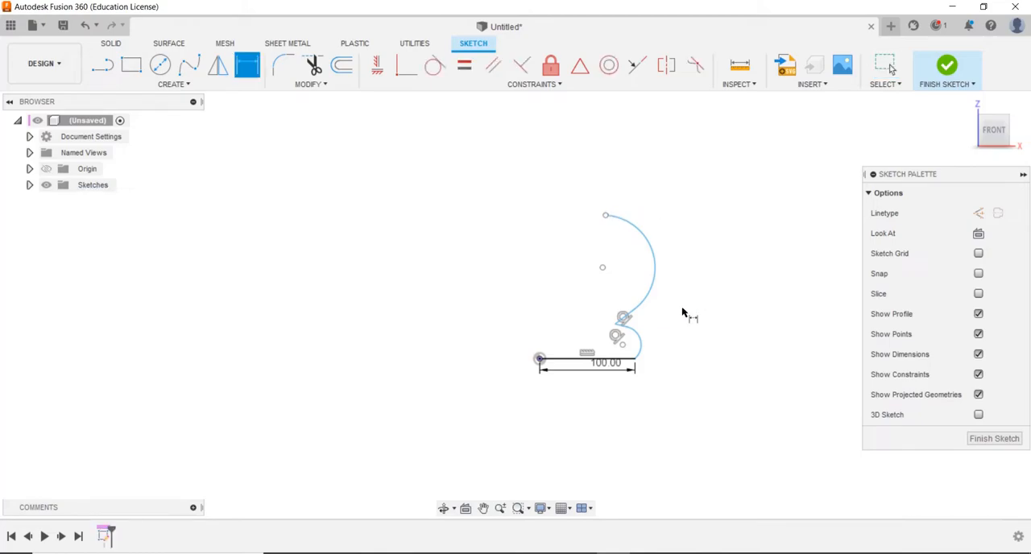
pyautogui.click(641, 345)
pyautogui.click(691, 326)
pyautogui.write('1')
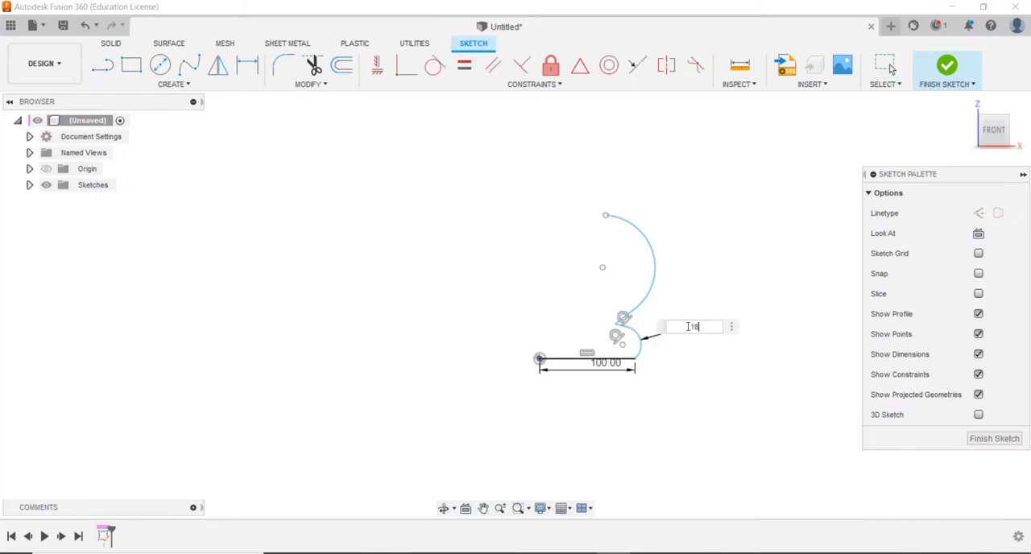
pyautogui.write('8')
pyautogui.press('Return')
# Dimension the large arc with a radius of 60 mm
pyautogui.click(656, 275)
pyautogui.click(719, 244)
pyautogui.write('60')
pyautogui.press('Return')
pyautogui.press('Escape')
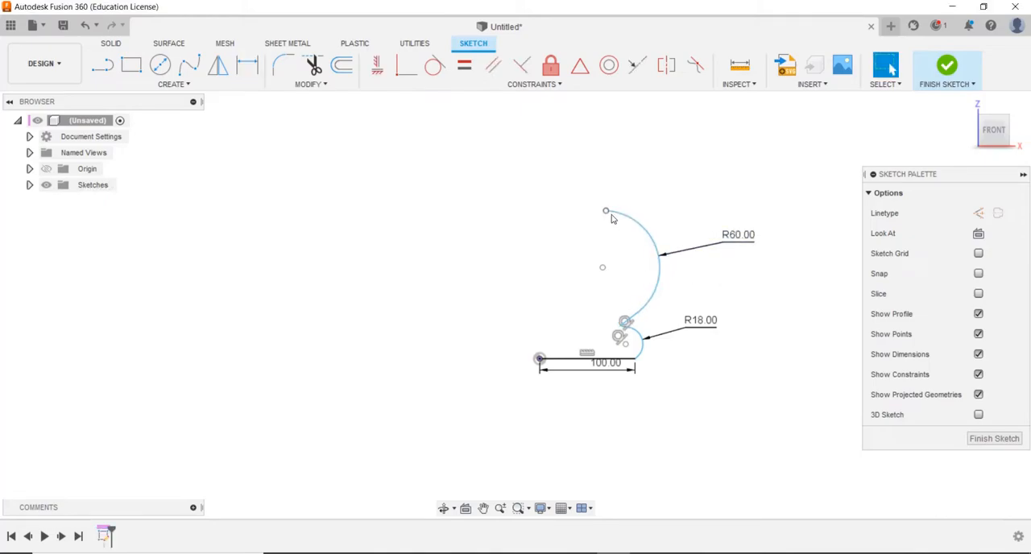
# Draw a short vertical line upward from the upper end of the R60 arc
pyautogui.press('l')
pyautogui.click(605, 211)
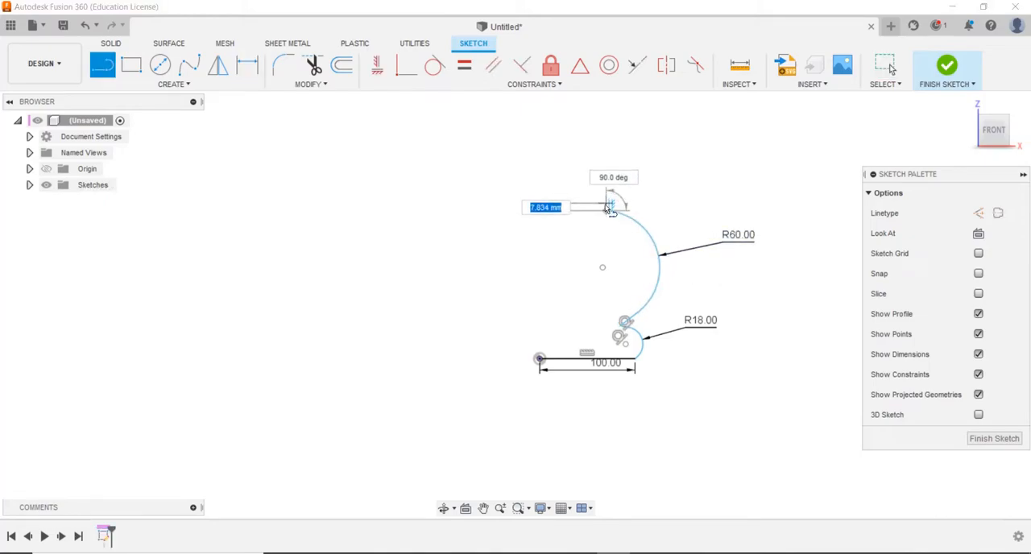
pyautogui.scroll(3, 608, 202)
pyautogui.scroll(2, 609, 205)
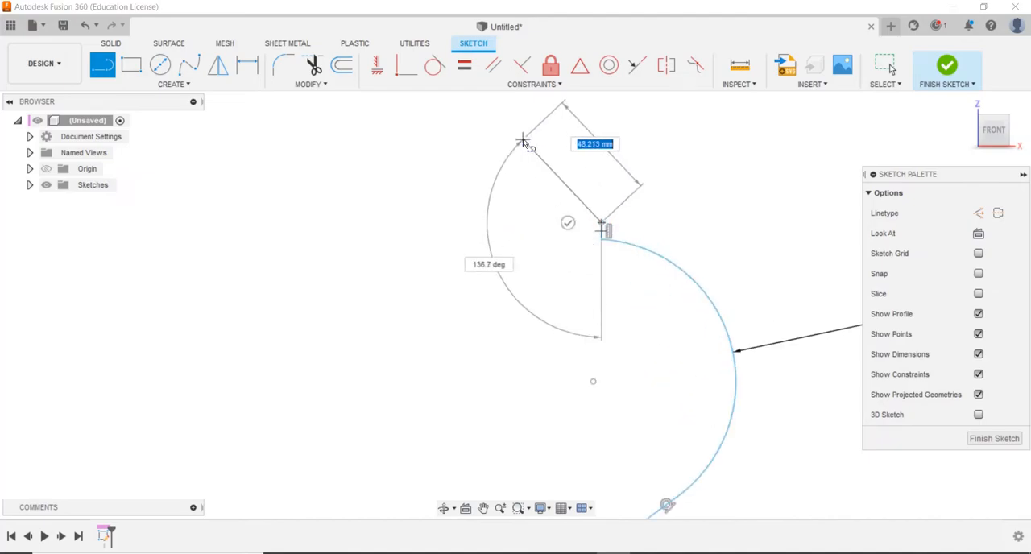
pyautogui.moveTo(558, 188); pyautogui.dragTo(514, 141)
pyautogui.doubleClick(656, 163)
pyautogui.press('Escape')
pyautogui.scroll(-3, 619, 189)
# Draw a concave three-point arc from the top of the short vertical line, rising inward toward the axis
pyautogui.write('s')
pyautogui.write('ar')
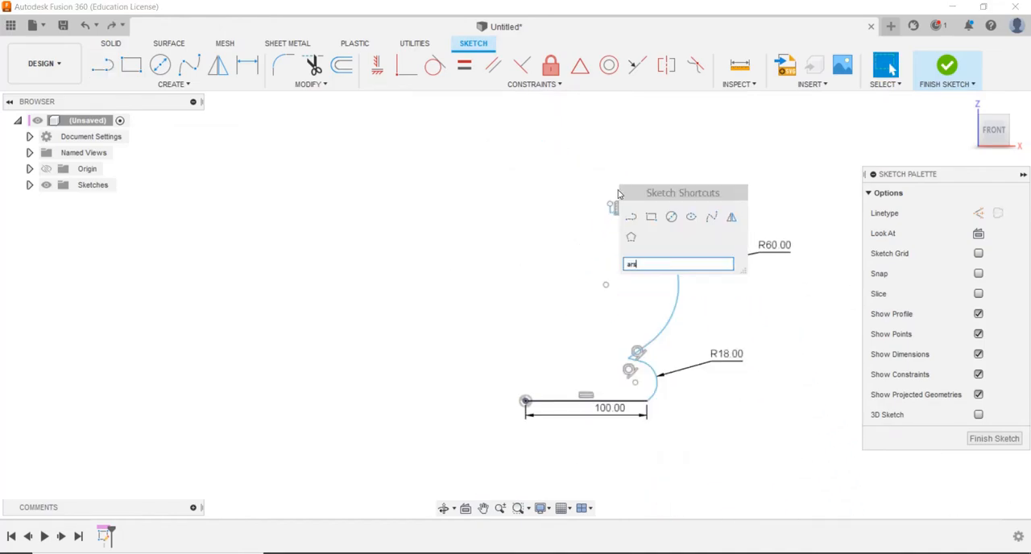
pyautogui.write('c')
pyautogui.click(650, 282)
pyautogui.click(612, 207)
pyautogui.click(585, 175)
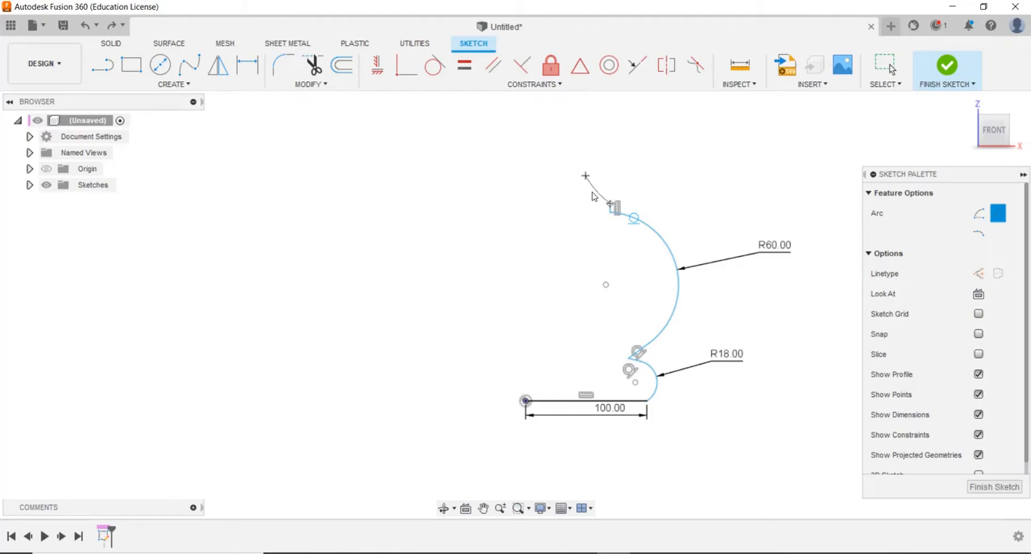
pyautogui.press('Escape')
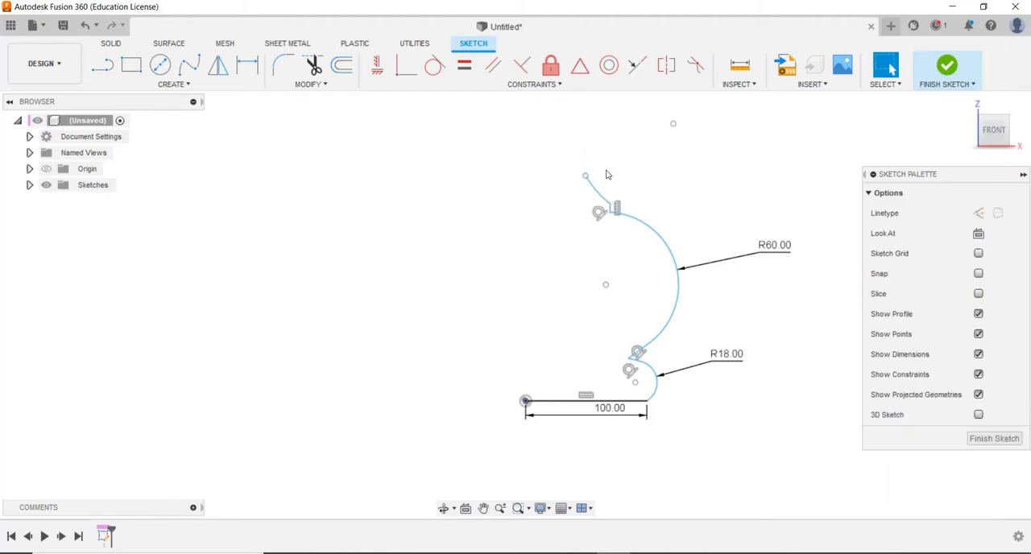
# Adjust the concave arc so that its upper end sits at about X 52, Z 189 mm
pyautogui.moveTo(593, 198); pyautogui.dragTo(590, 172)
pyautogui.moveTo(570, 203); pyautogui.dragTo(583, 162)
pyautogui.moveTo(624, 174); pyautogui.dragTo(552, 238, button='middle')
pyautogui.moveTo(509, 217); pyautogui.dragTo(515, 222)
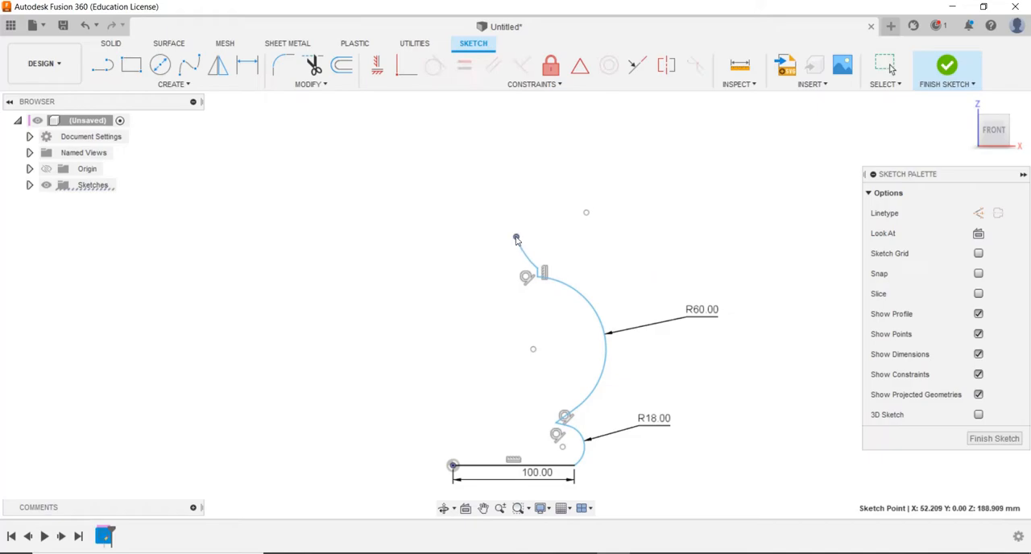
# Draw a short vertical line up from the concave arc's upper end and a short horizontal line outward from it
pyautogui.press('l')
pyautogui.click(520, 239)
pyautogui.click(521, 214)
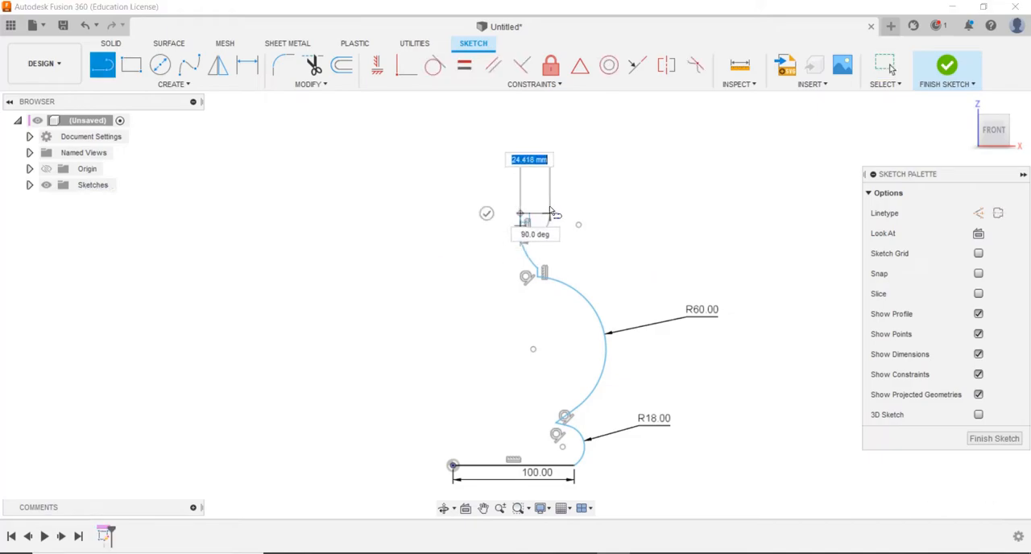
pyautogui.click(522, 216)
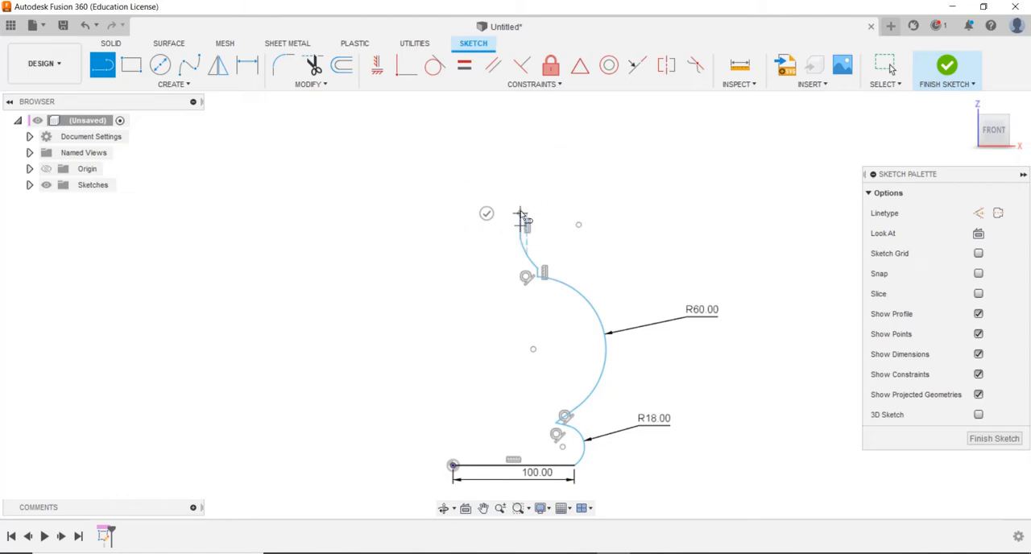
pyautogui.click(534, 213)
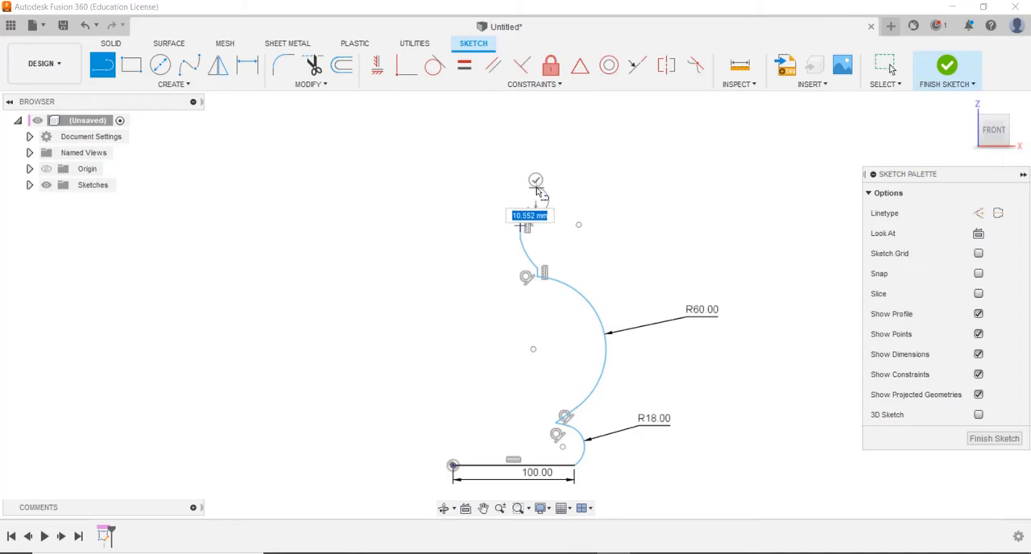
# Continue the profile with an outward-bulging tangent half-circle arc and a line slanting up and inward from its end
pyautogui.moveTo(535, 184); pyautogui.dragTo(536, 184)
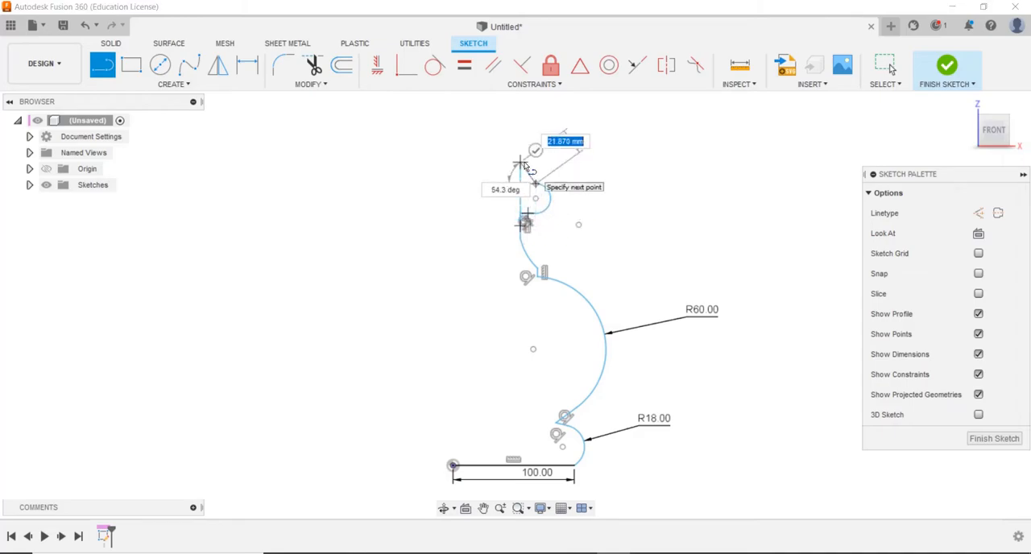
pyautogui.scroll(-2, 519, 154)
pyautogui.scroll(5, 514, 162)
pyautogui.click(530, 184)
pyautogui.press('Escape')
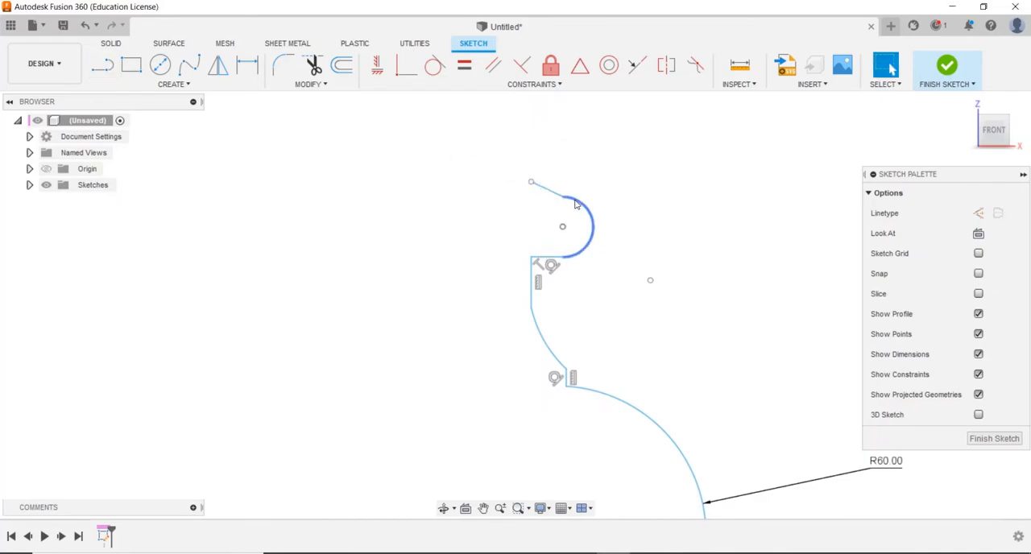
# Make the slanted line tangent to the half-circle arc and move its free end to about X 51, Z 245 mm
pyautogui.click(575, 205)
pyautogui.click(434, 64)
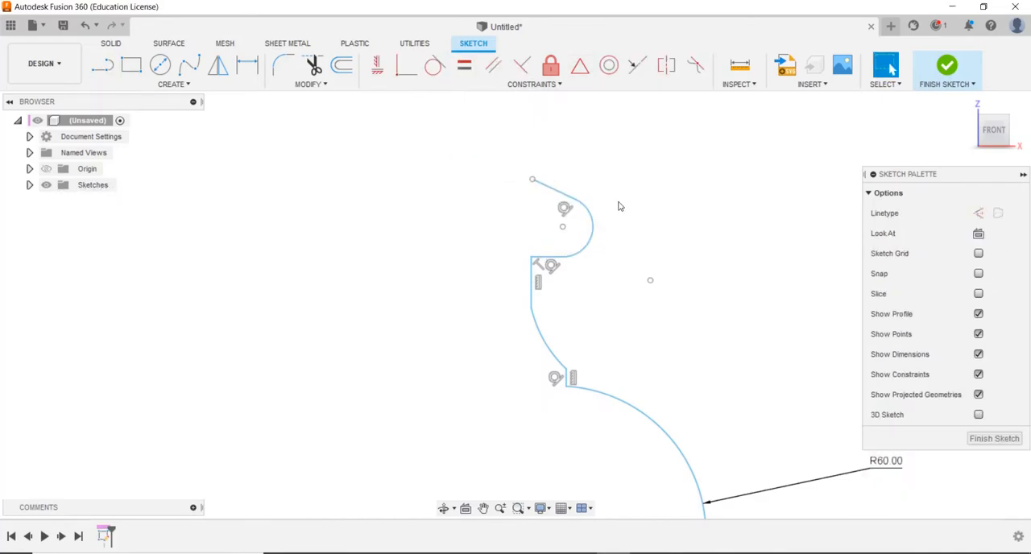
pyautogui.scroll(-3, 562, 175)
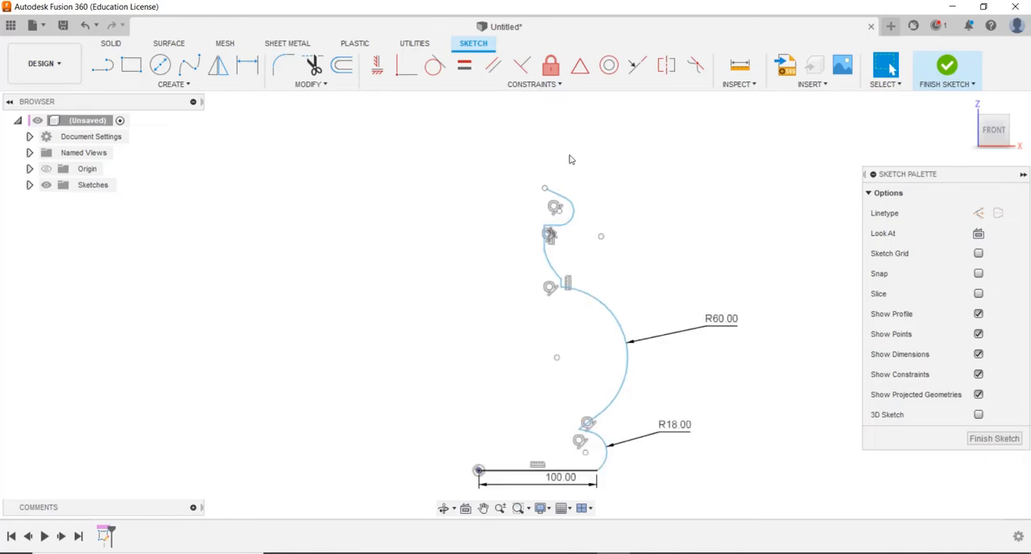
pyautogui.click(531, 183)
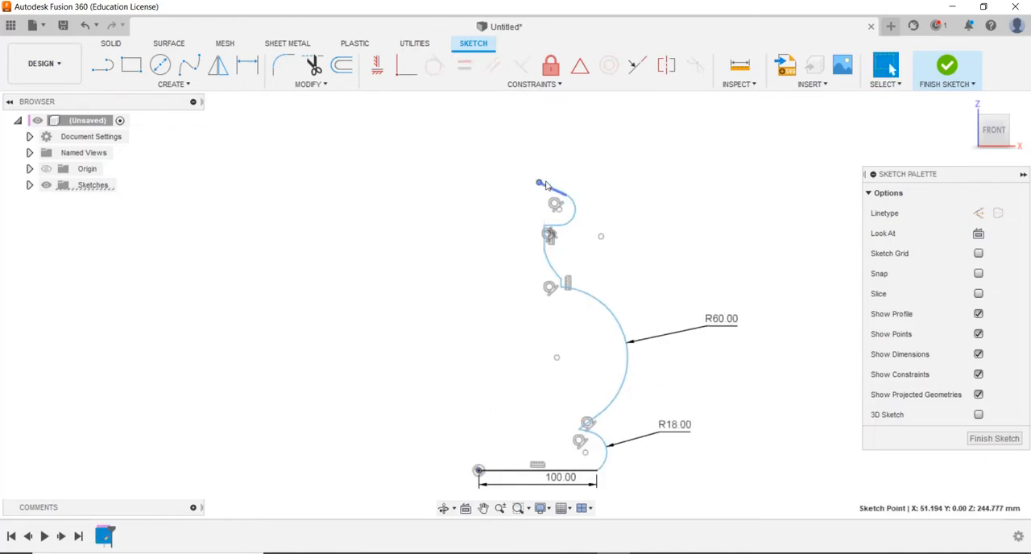
# Draw a short vertical line upward from the slanted line's free end
pyautogui.press('l')
pyautogui.click(539, 182)
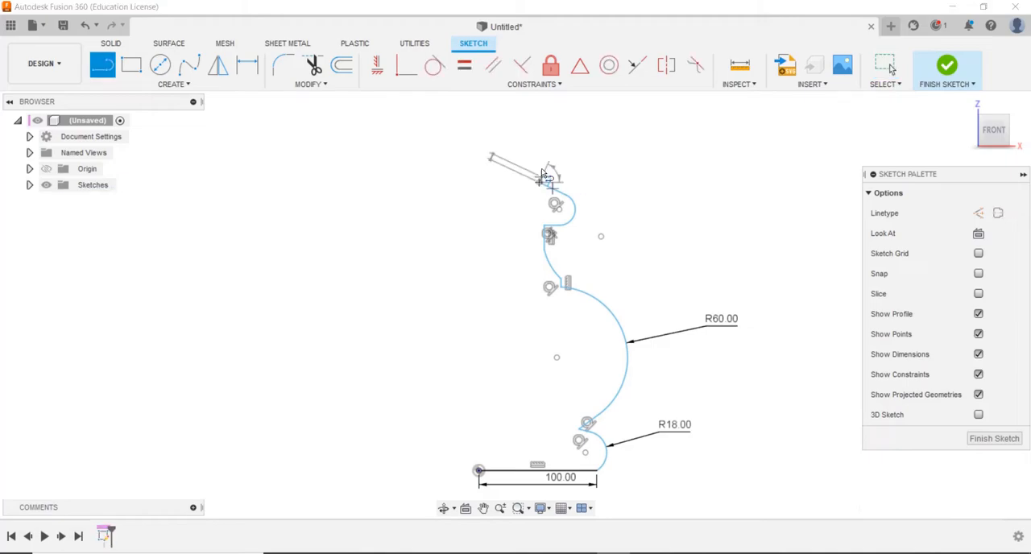
pyautogui.press('Escape')
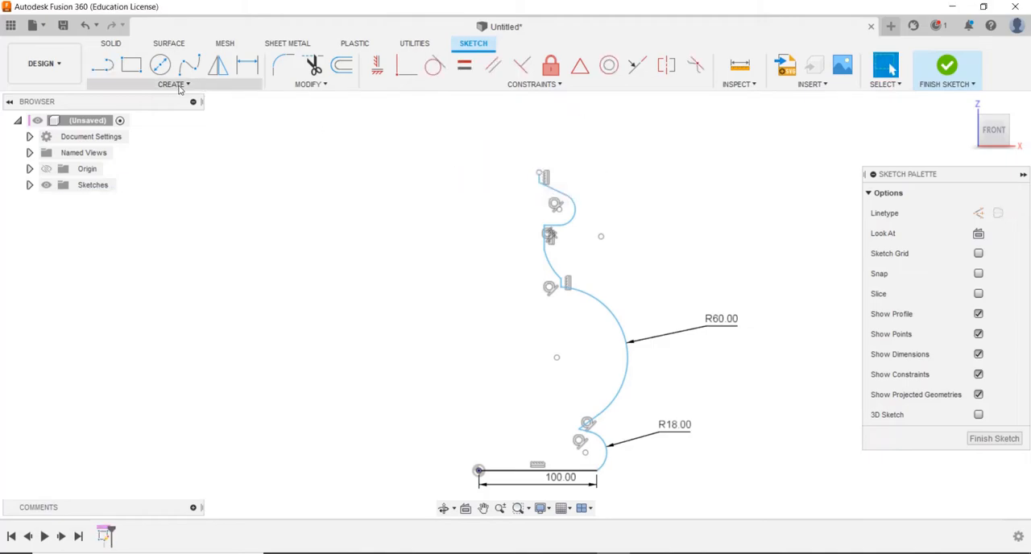
# Draw a concave three-point arc upward and inward from the top vertical line, adjusting its upper end to about X 26, Z 295 mm
pyautogui.click(173, 84)
pyautogui.moveTo(182, 143)
pyautogui.click(219, 142)
pyautogui.click(540, 175)
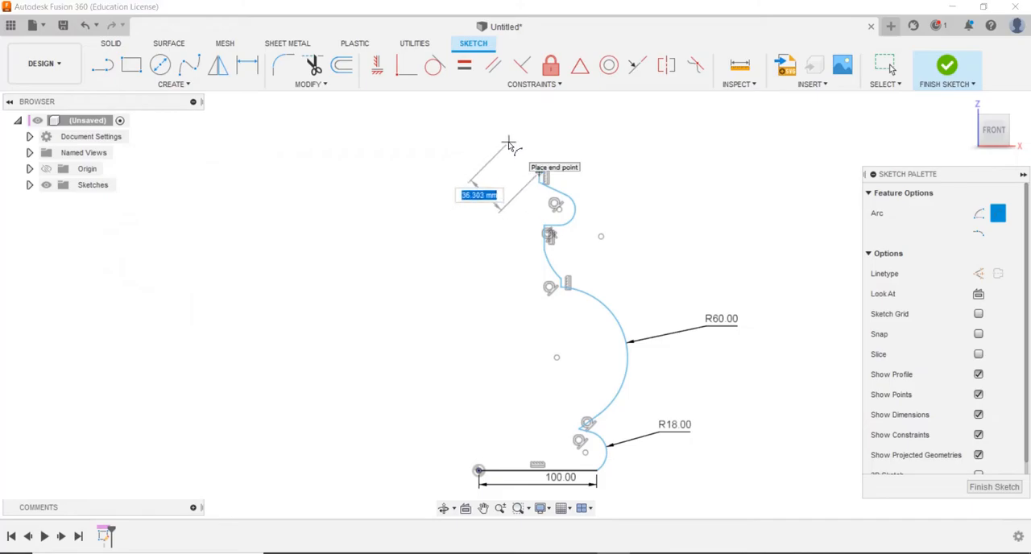
pyautogui.click(503, 112)
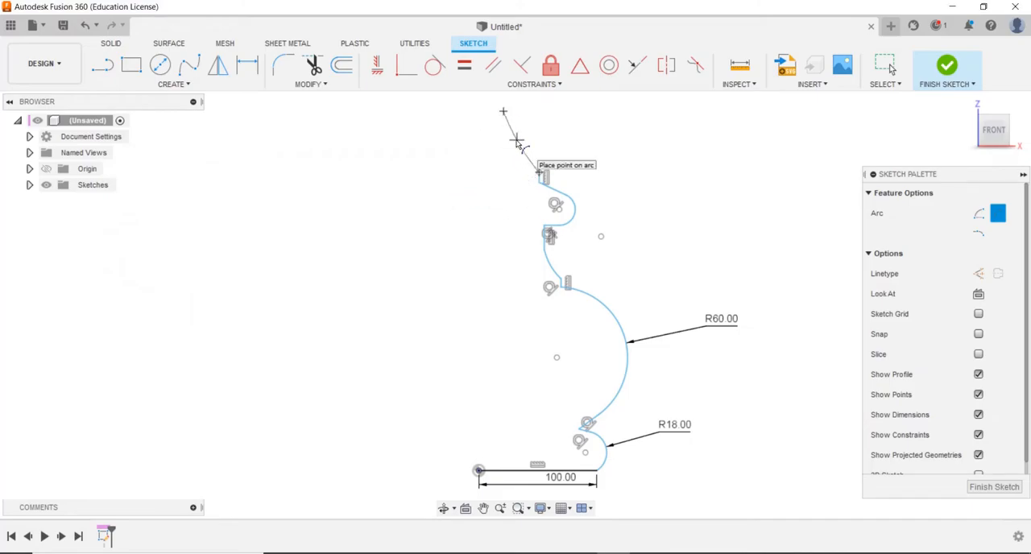
pyautogui.click(570, 145)
pyautogui.click(517, 156)
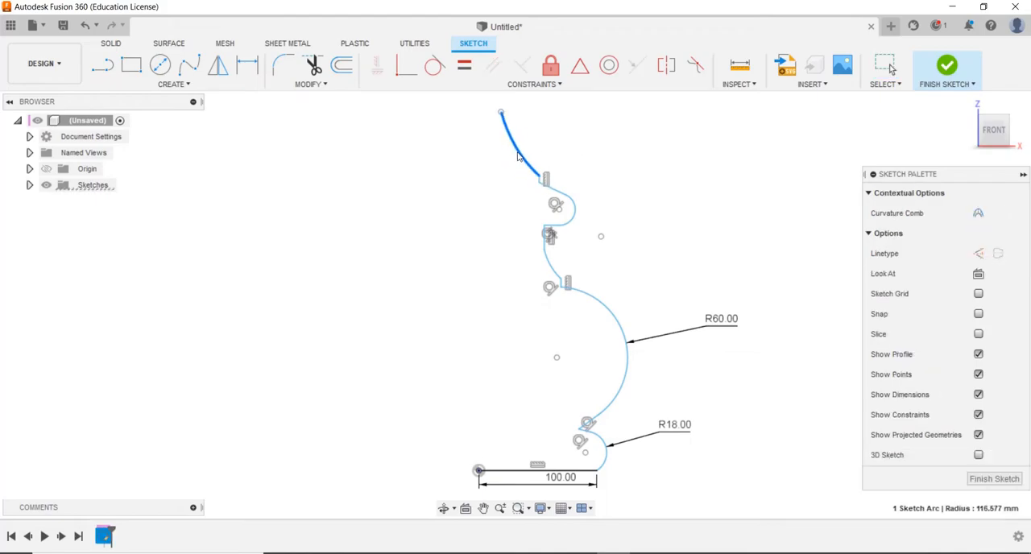
pyautogui.click(518, 156)
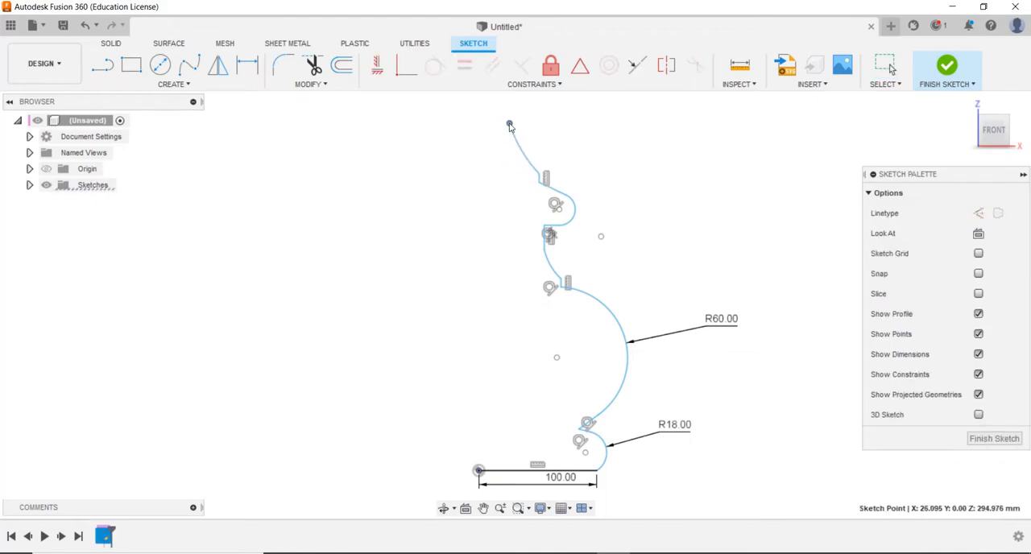
# Close the profile with a short horizontal line at the top and an axis line down to the origin, constrained vertical
pyautogui.press('l')
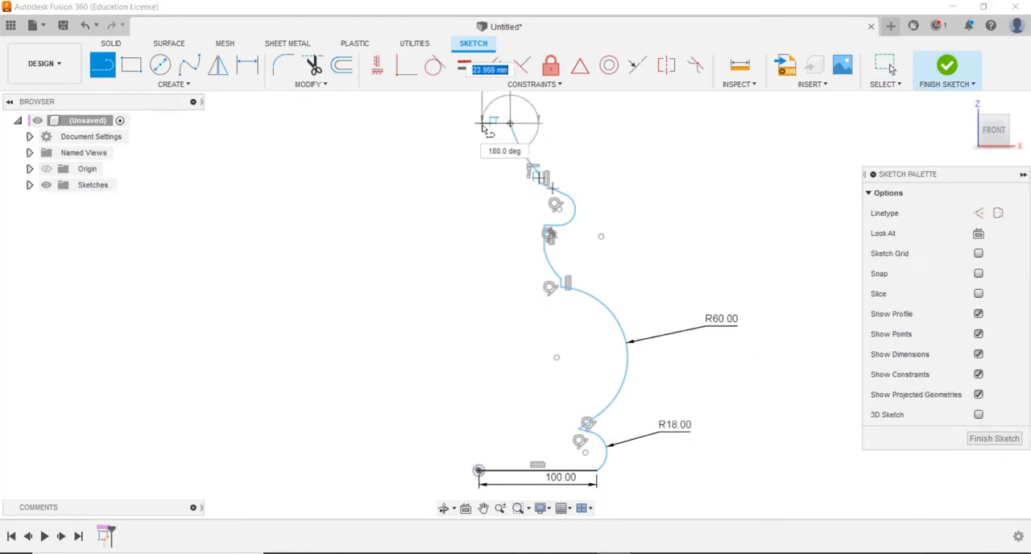
pyautogui.click(494, 122)
pyautogui.click(479, 469)
pyautogui.press('Escape')
pyautogui.click(488, 238)
pyautogui.click(378, 66)
pyautogui.click(520, 145)
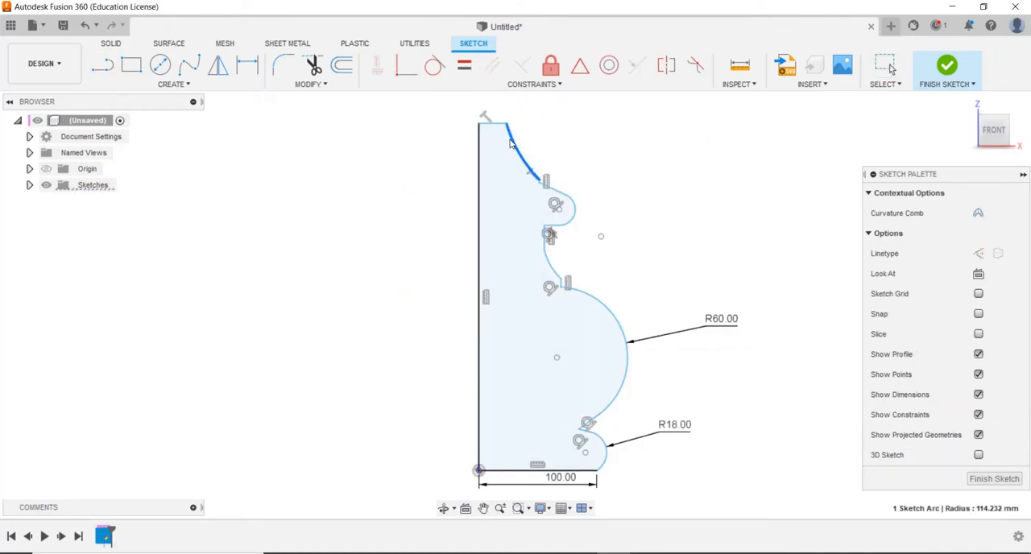
# Move the lower end of the top concave arc inward to about X 36, Z 251 mm and finish the sketch
pyautogui.moveTo(537, 183); pyautogui.dragTo(530, 190)
pyautogui.press('Escape')
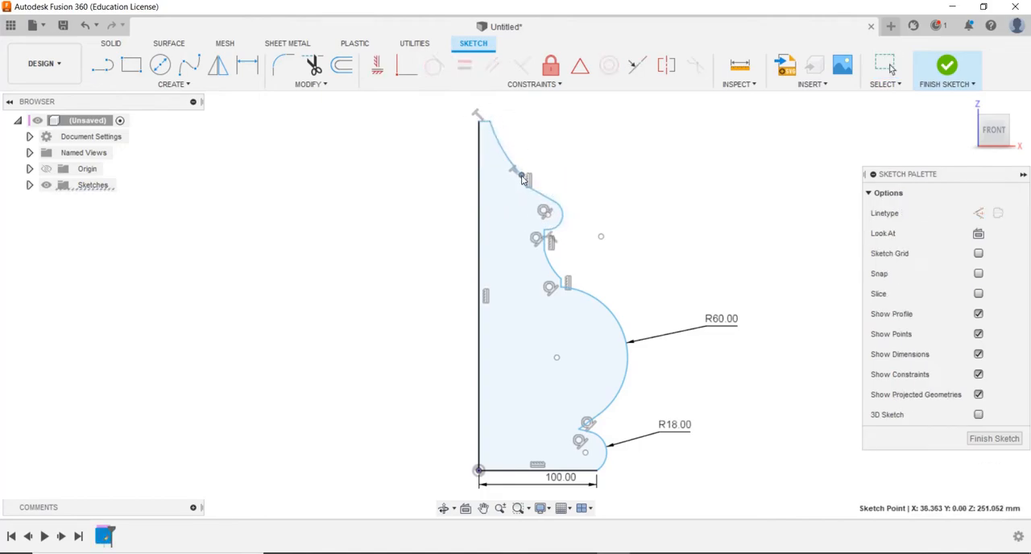
pyautogui.scroll(-2, 652, 189)
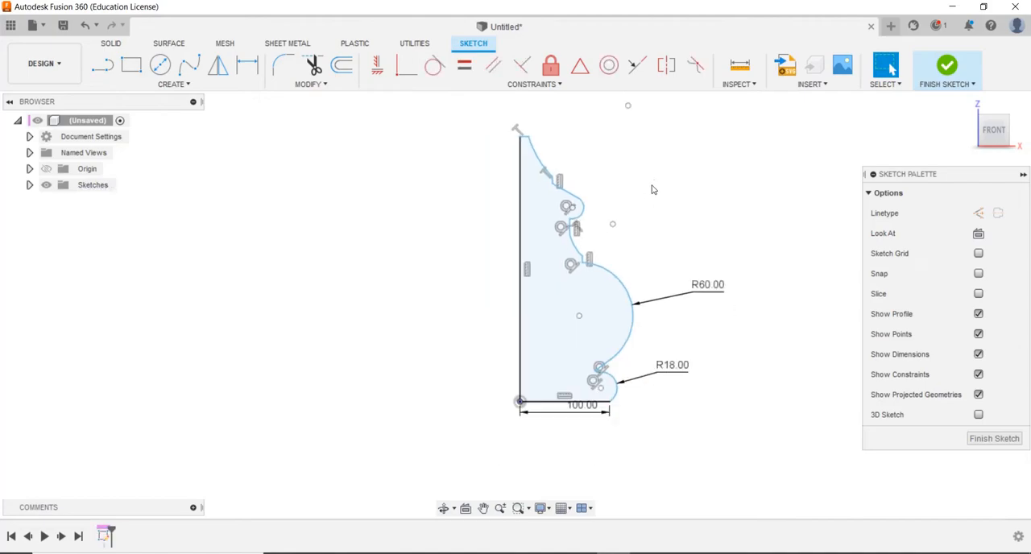
pyautogui.click(946, 66)
# Revolve the closed profile 360 degrees about its vertical axis line as a new body
pyautogui.moveTo(734, 177); pyautogui.dragTo(669, 203, button='middle')
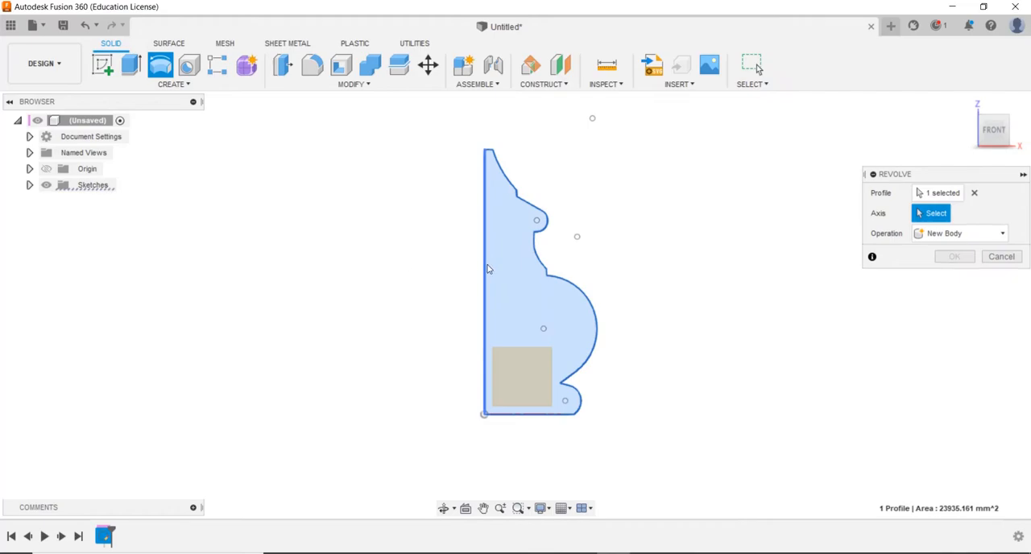
pyautogui.click(485, 269)
pyautogui.moveTo(684, 240); pyautogui.dragTo(628, 248, button='middle')
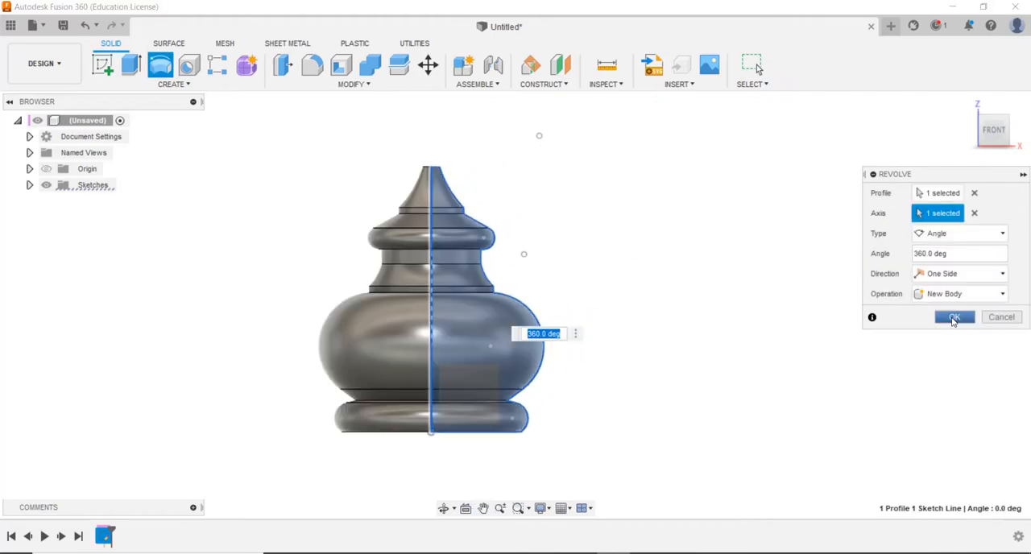
pyautogui.click(955, 317)
# Reopen the profile sketch and move the neck arc's upper end inward to about X 45, Z 193 mm
pyautogui.keyDown('shift'); pyautogui.moveTo(545, 255); pyautogui.dragTo(557, 278, button='middle'); pyautogui.keyUp('shift')
pyautogui.keyDown('shift'); pyautogui.moveTo(493, 271); pyautogui.dragTo(643, 226, button='middle'); pyautogui.keyUp('shift')
pyautogui.scroll(-4, 482, 234)
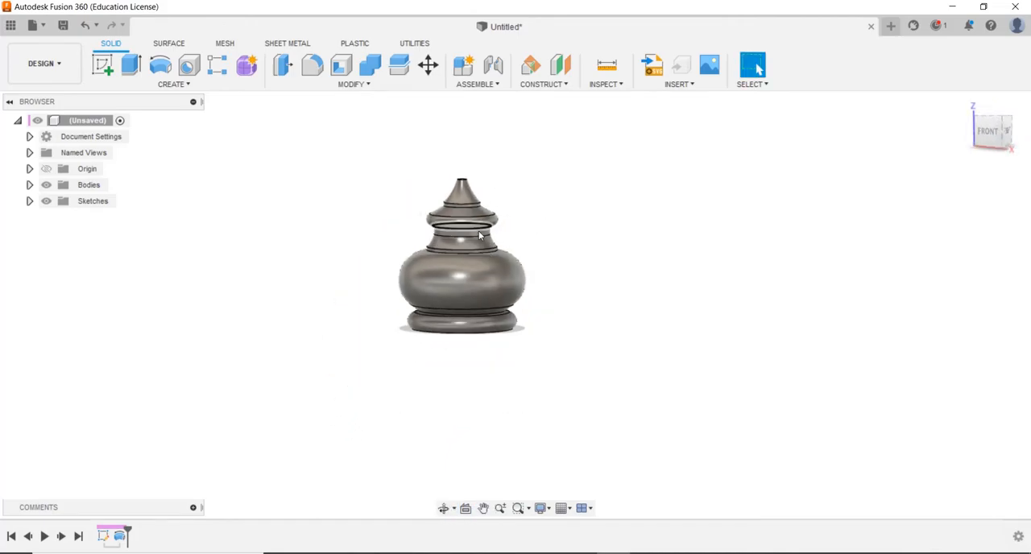
pyautogui.scroll(6, 475, 232)
pyautogui.moveTo(472, 231); pyautogui.dragTo(540, 237, button='middle')
pyautogui.moveTo(540, 237)
pyautogui.keyDown('shift'); pyautogui.mouseDown(button='middle')
pyautogui.moveTo(544, 267)
pyautogui.moveTo(658, 210)
pyautogui.moveTo(619, 253)
pyautogui.moveTo(610, 186)
pyautogui.moveTo(528, 233)
pyautogui.mouseUp(button='middle'); pyautogui.keyUp('shift')
pyautogui.scroll(-2, 526, 232)
pyautogui.rightClick(119, 536)
pyautogui.click(121, 398)
pyautogui.scroll(3, 561, 244)
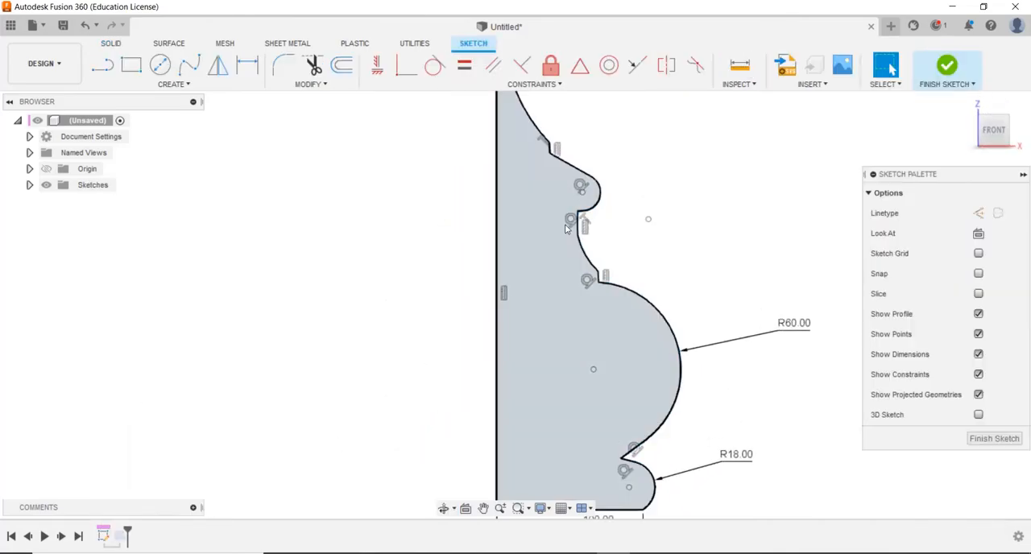
pyautogui.moveTo(576, 234); pyautogui.dragTo(562, 228)
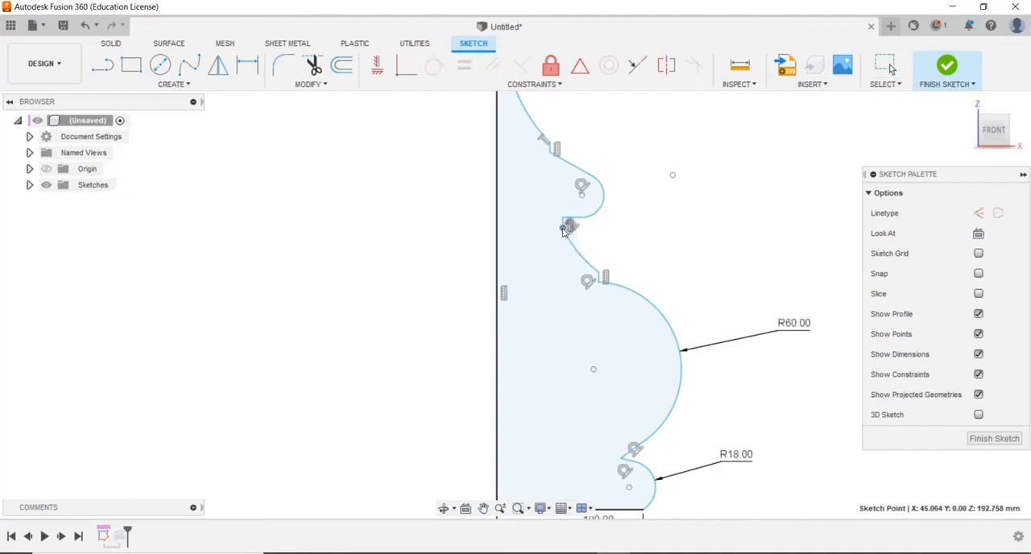
# Adjust the neck's lower corner to about X 70, Z 156 mm, pull the upper bulge arc inward to about R18, and finish the sketch
pyautogui.click(565, 250)
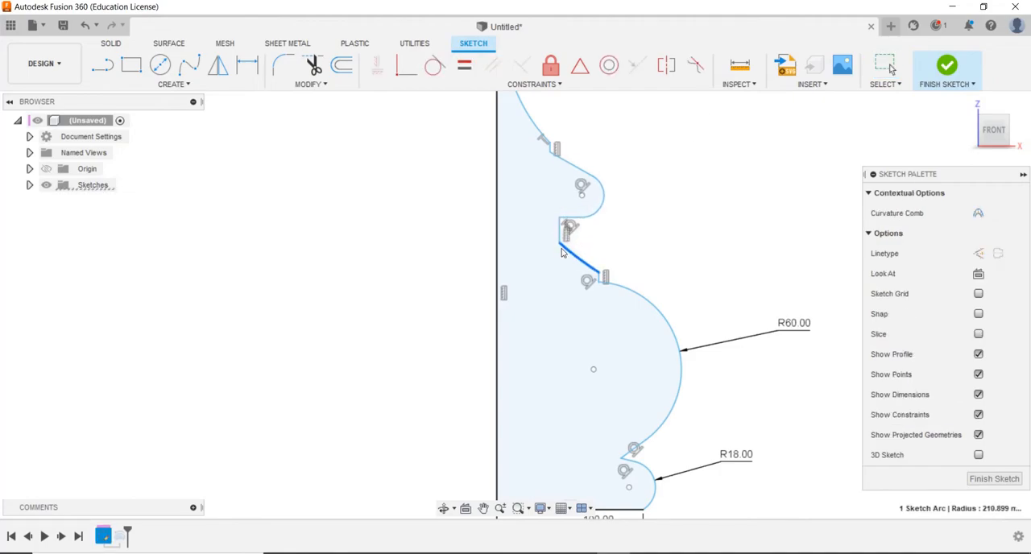
pyautogui.click(599, 283)
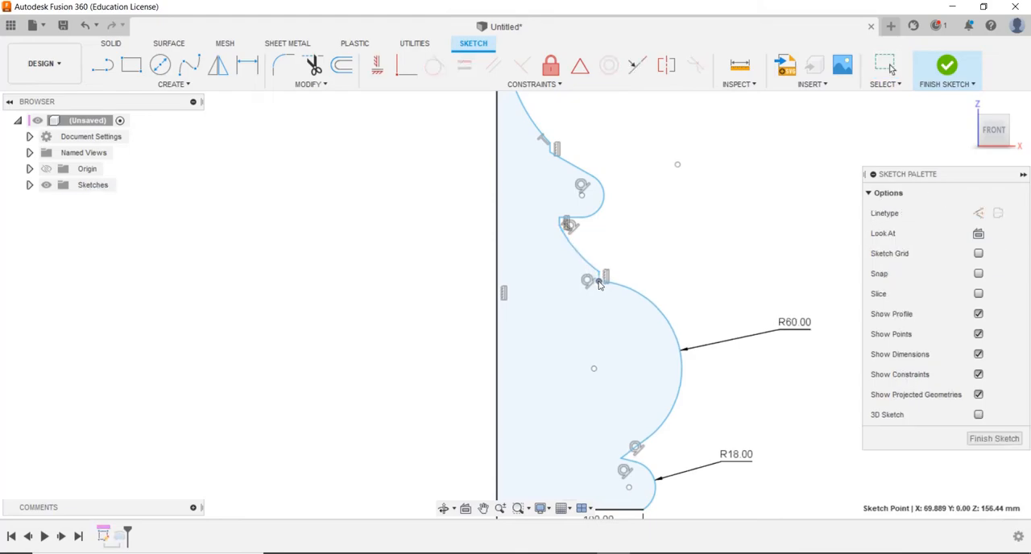
pyautogui.moveTo(596, 214); pyautogui.dragTo(584, 204)
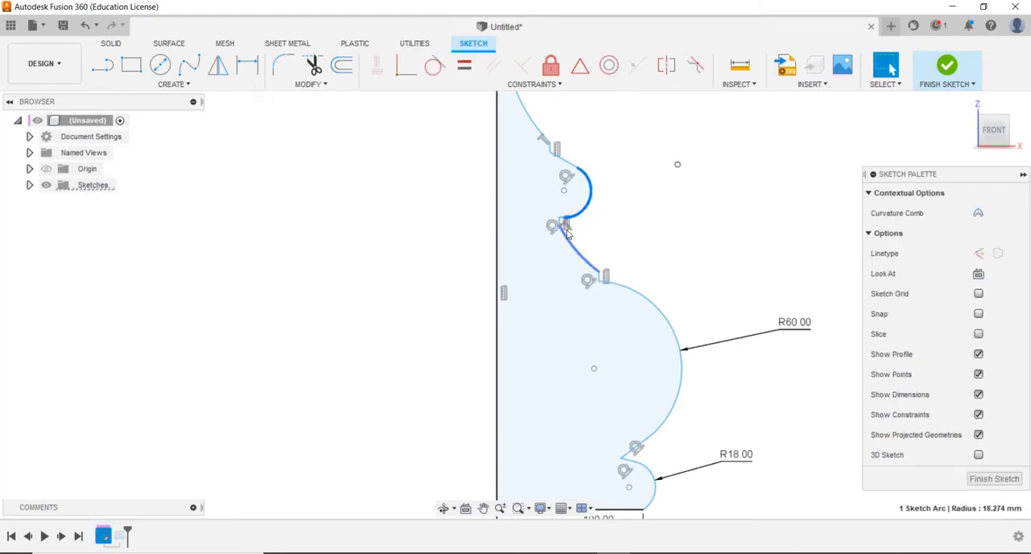
pyautogui.click(942, 68)
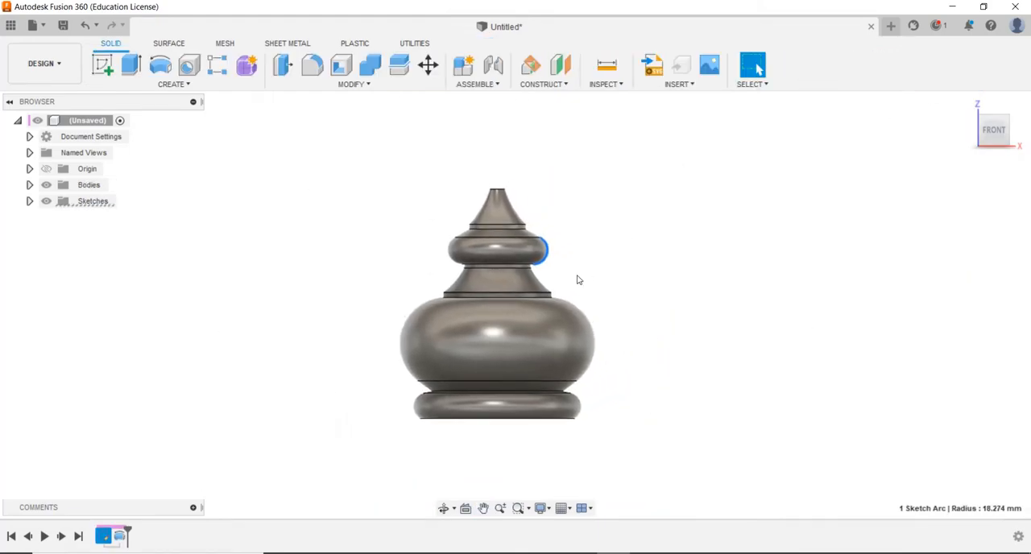
pyautogui.click(756, 65)
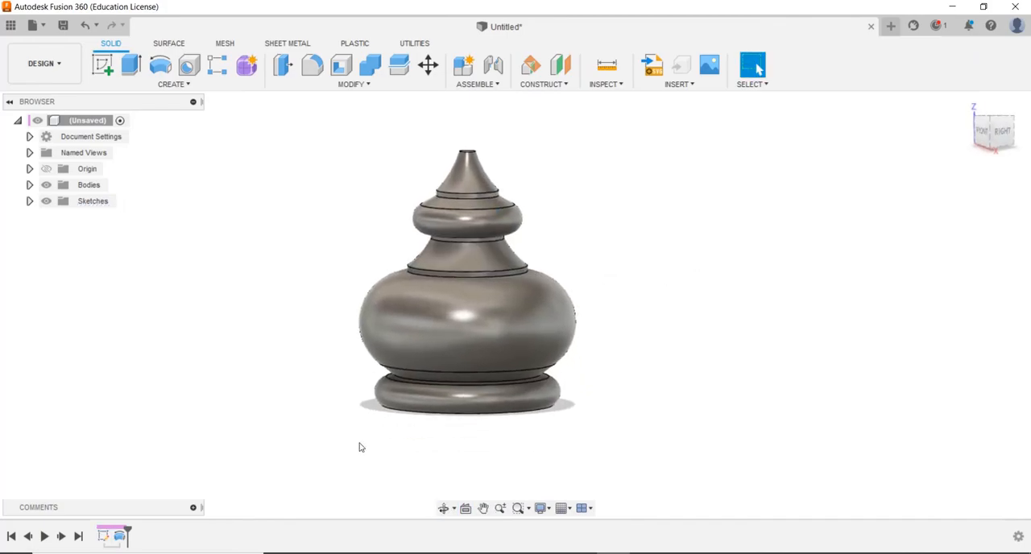
# Reopen the profile sketch and move the corner between the neck and the R60 arc to about X 55, Z 147 mm
pyautogui.rightClick(104, 536)
pyautogui.click(137, 394)
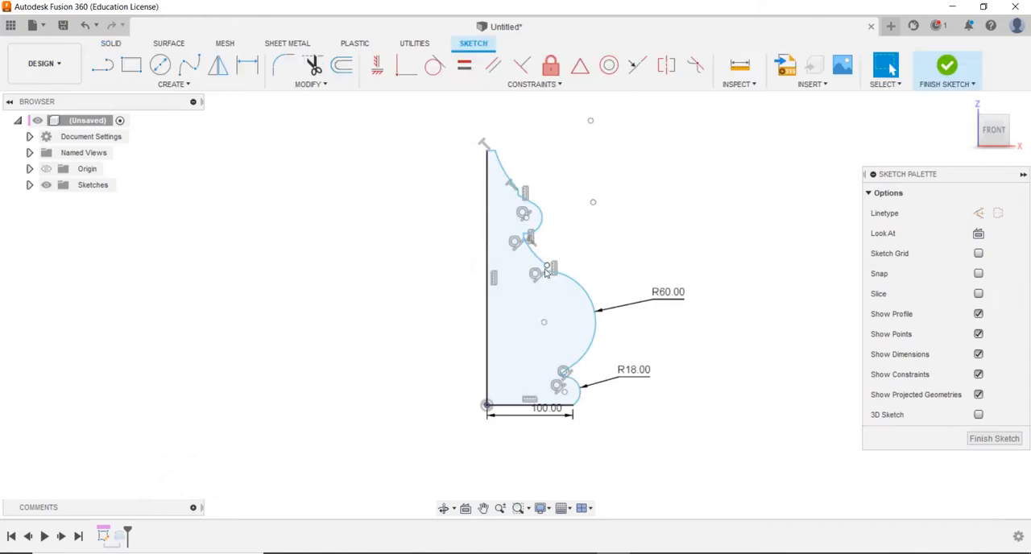
pyautogui.moveTo(547, 272); pyautogui.dragTo(524, 237)
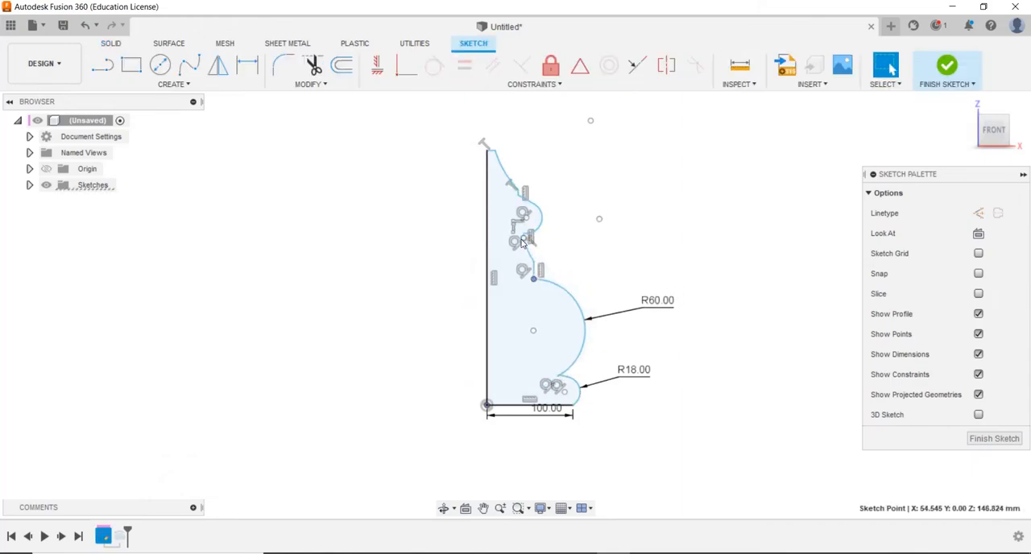
# Narrow the neck by moving its arc's upper end to about X 22, Z 202 mm, and finish the sketch
pyautogui.scroll(-3, 523, 237)
pyautogui.scroll(10, 522, 237)
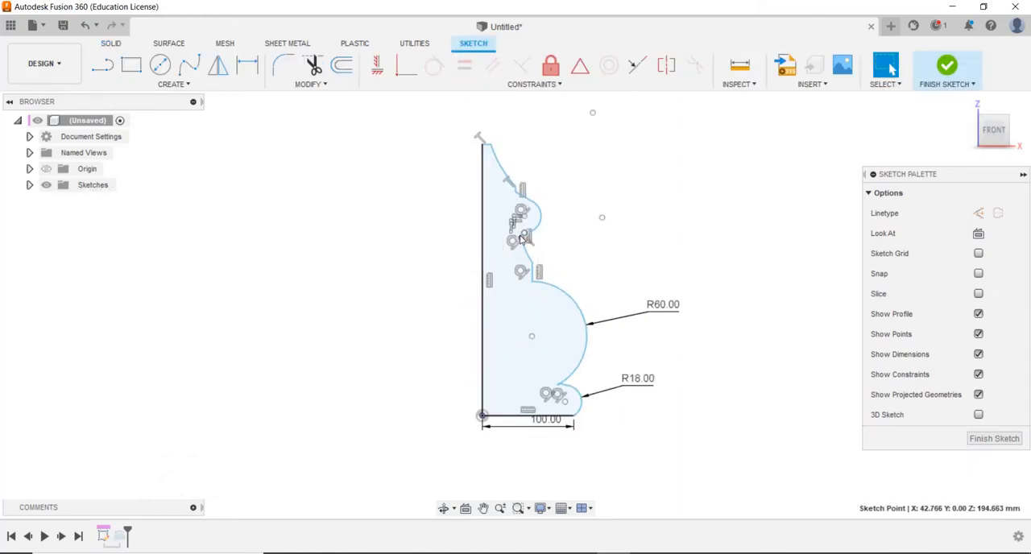
pyautogui.moveTo(530, 220)
pyautogui.mouseDown()
pyautogui.moveTo(501, 226)
pyautogui.moveTo(500, 241)
pyautogui.moveTo(503, 207)
pyautogui.moveTo(472, 211)
pyautogui.moveTo(473, 186)
pyautogui.moveTo(435, 224)
pyautogui.moveTo(430, 209)
pyautogui.mouseUp()
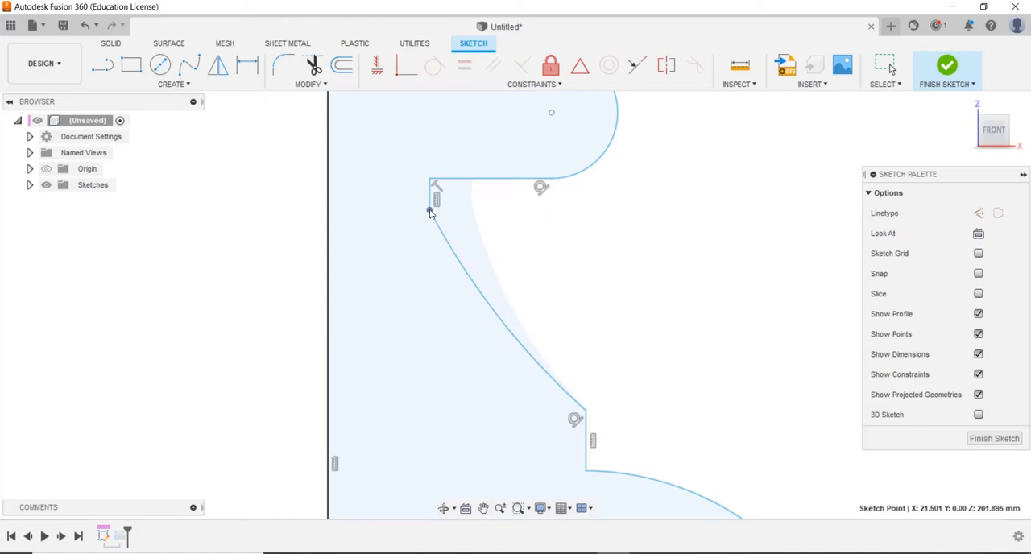
pyautogui.scroll(-5, 559, 314)
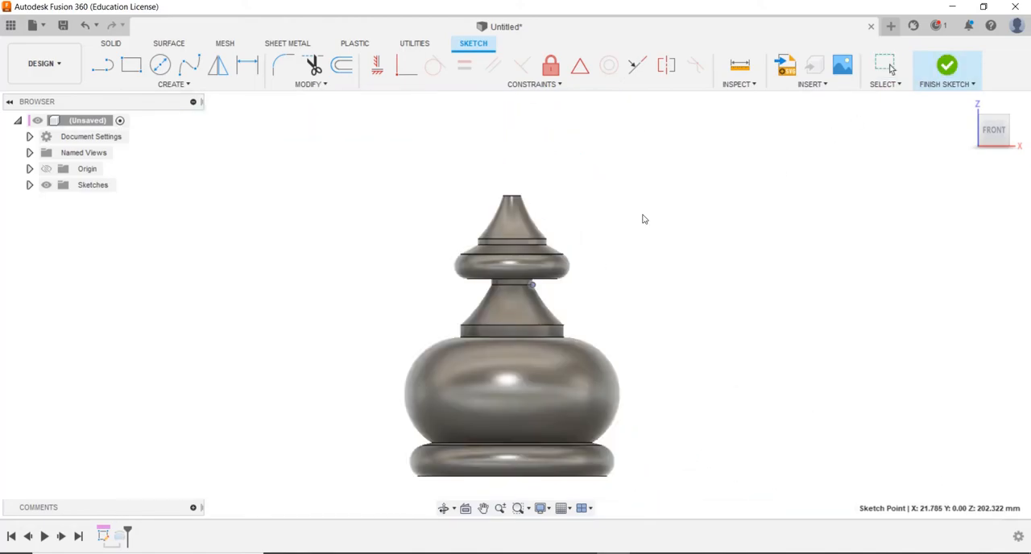
pyautogui.moveTo(504, 212)
pyautogui.keyDown('shift'); pyautogui.mouseDown(button='middle')
pyautogui.moveTo(520, 223)
pyautogui.moveTo(450, 205)
pyautogui.moveTo(534, 234)
pyautogui.moveTo(591, 202)
pyautogui.moveTo(599, 249)
pyautogui.moveTo(611, 148)
pyautogui.moveTo(633, 136)
pyautogui.mouseUp(button='middle'); pyautogui.keyUp('shift')
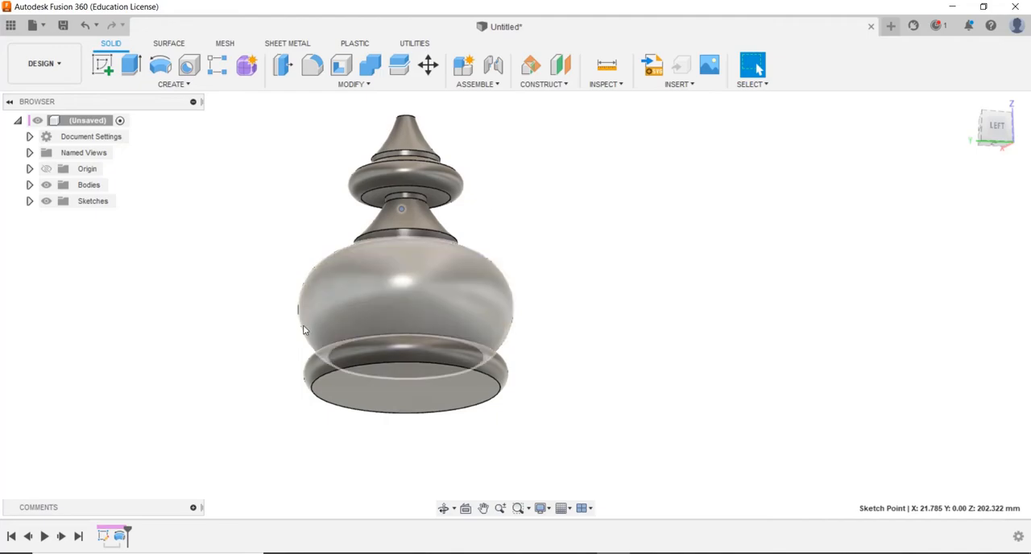
# Reopen the revolved body's profile sketch for editing around the neck
pyautogui.rightClick(103, 536)
pyautogui.click(145, 444)
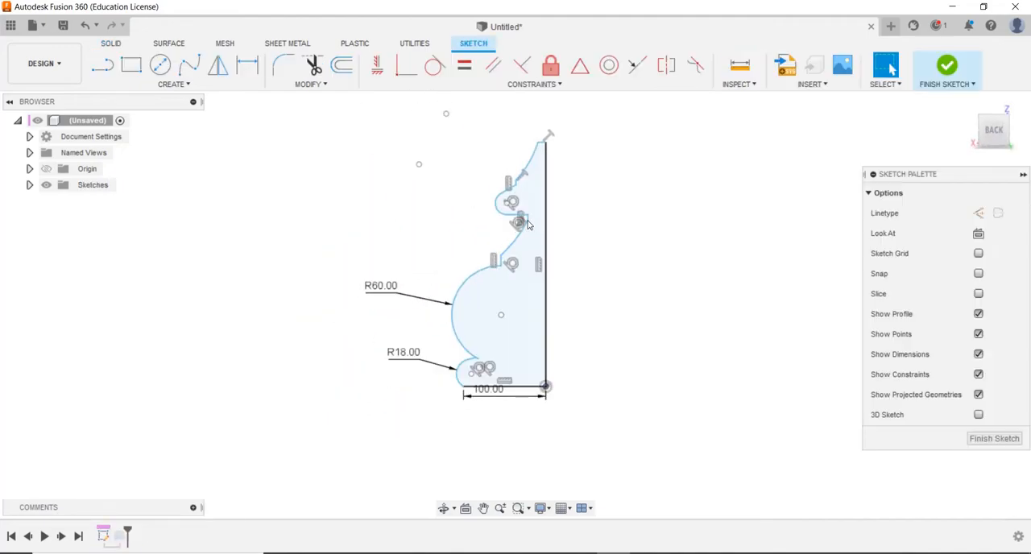
pyautogui.scroll(5, 529, 224)
# Try a tangent constraint between the neck arc and the short vertical line above it, and undo it
pyautogui.click(524, 223)
pyautogui.keyDown('shift'); pyautogui.click(529, 201); pyautogui.keyUp('shift')
pyautogui.click(435, 64)
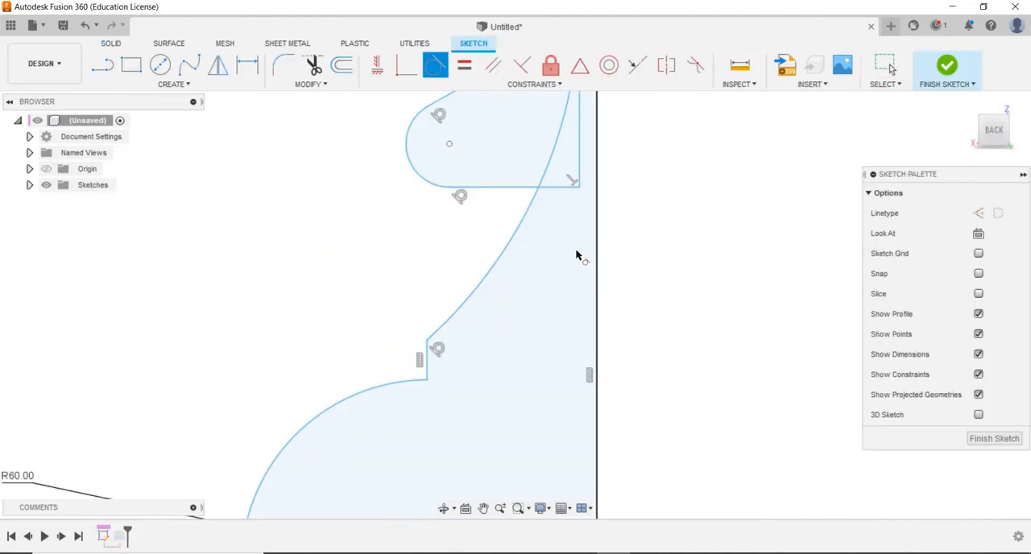
pyautogui.scroll(2, 578, 182)
pyautogui.scroll(-5, 578, 182)
pyautogui.hotkey('ctrl', 'z')
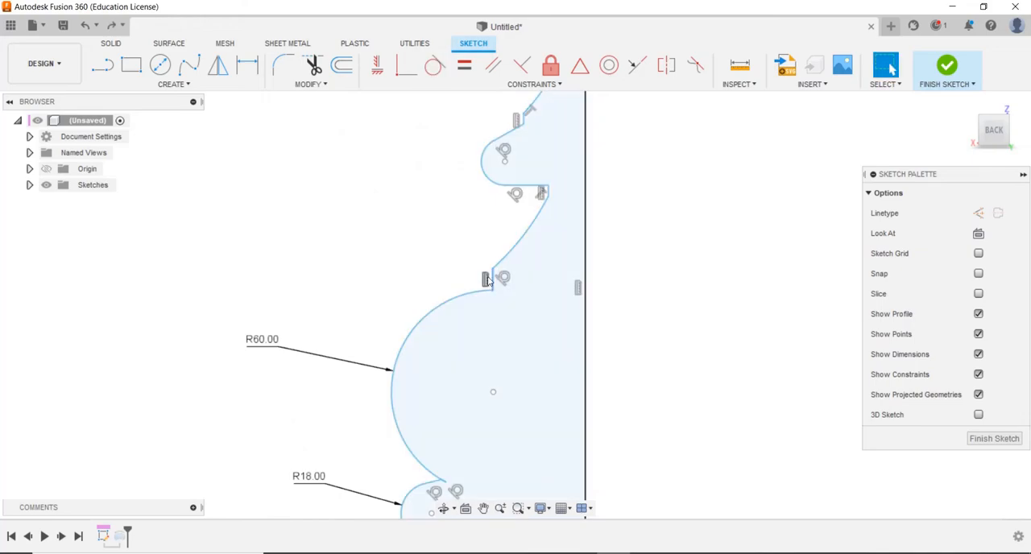
# Deepen the neck arc's curve and move the top arc's lower end to about X 37, Z 245 mm
pyautogui.moveTo(488, 281); pyautogui.dragTo(494, 290)
pyautogui.scroll(-2, 521, 166)
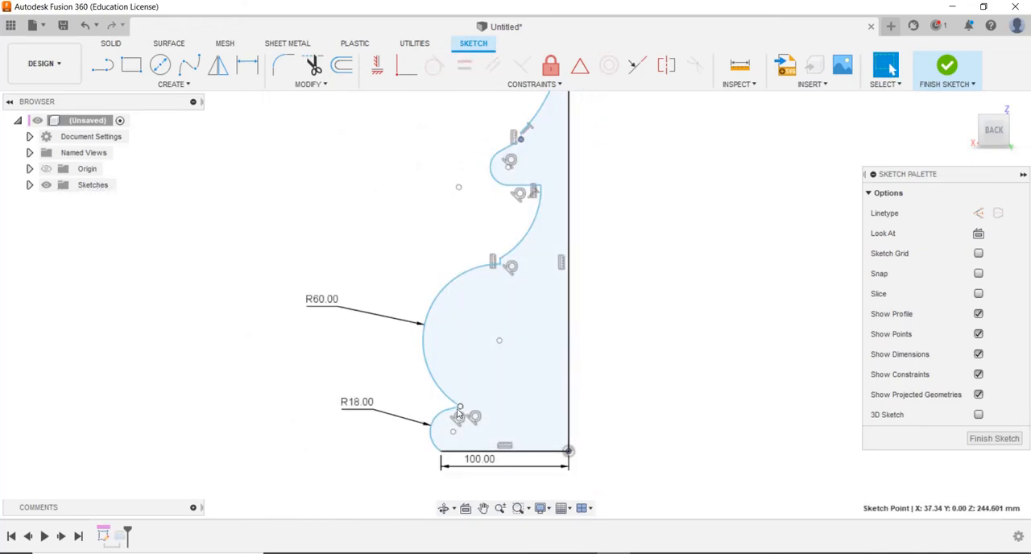
# Move the corner between the R60 and R18 arcs to about X 84, Z 38 mm and finish the sketch
pyautogui.scroll(-3, 419, 402)
pyautogui.scroll(8, 449, 431)
pyautogui.scroll(-3, 628, 314)
pyautogui.scroll(-3, 637, 296)
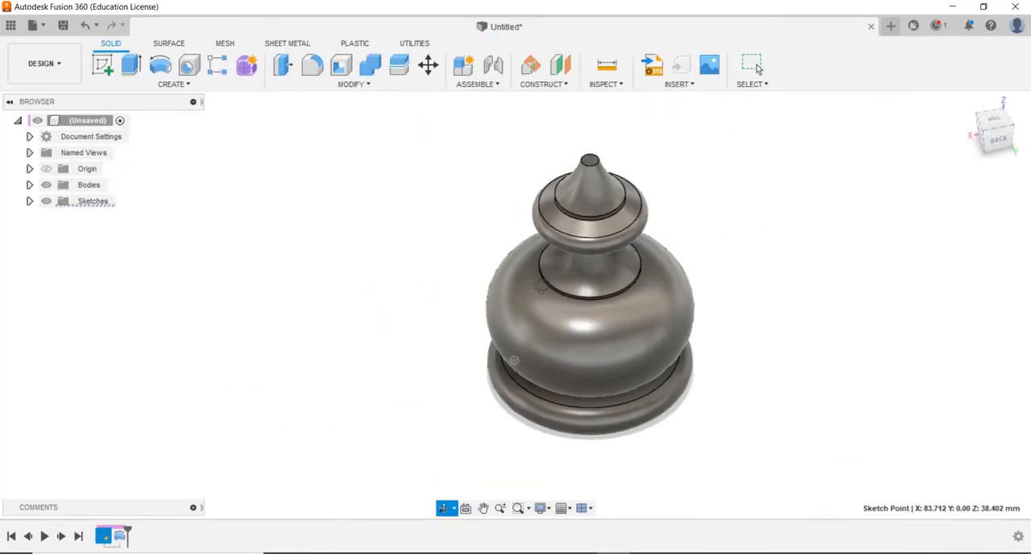
# Start a sketch on the body's flat bottom and draw a 400 by 400 mm center rectangle on the origin
pyautogui.keyDown('shift'); pyautogui.moveTo(541, 286); pyautogui.dragTo(647, 284, button='middle'); pyautogui.keyUp('shift')
pyautogui.click(541, 384)
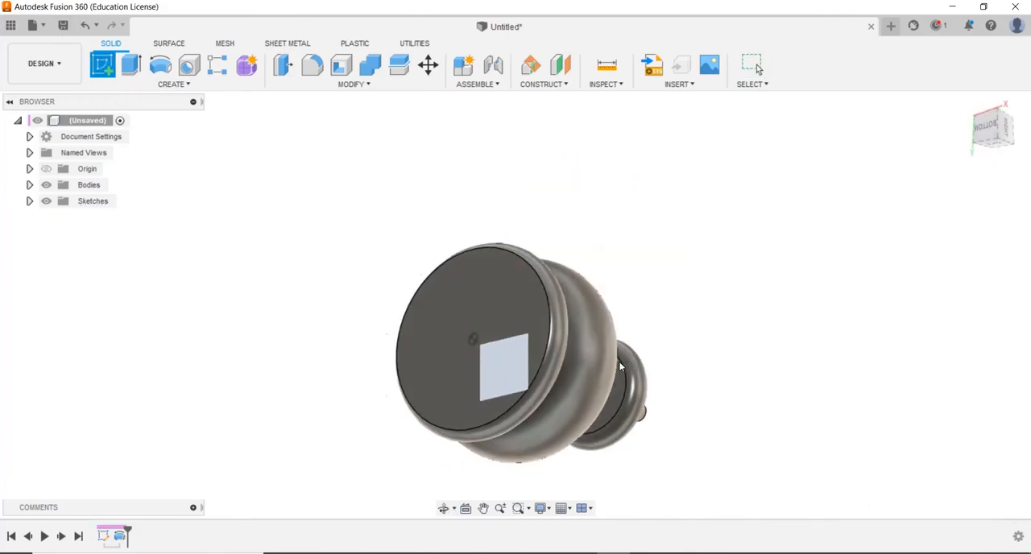
pyautogui.click(132, 71)
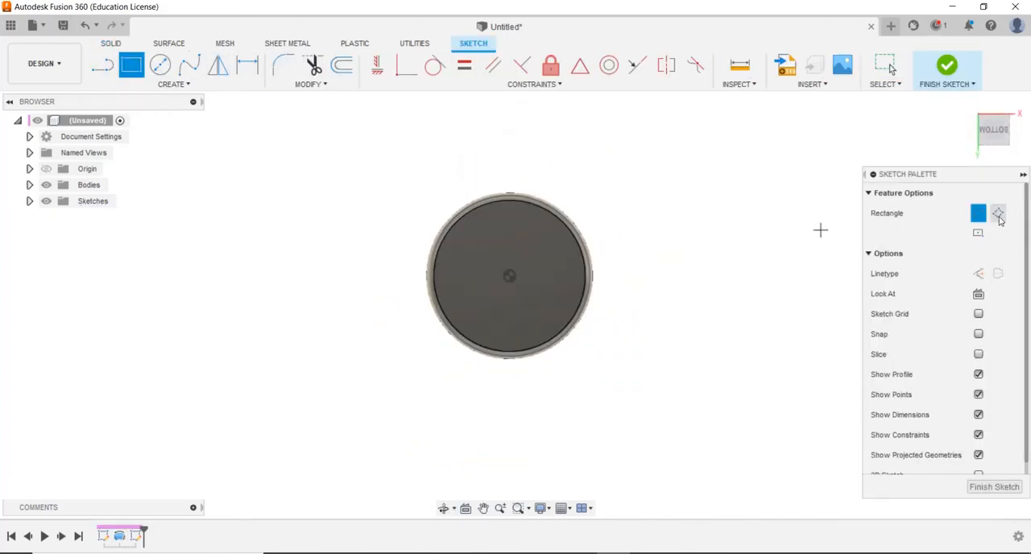
pyautogui.click(509, 276)
pyautogui.write('400')
pyautogui.press('Tab')
pyautogui.write('40')
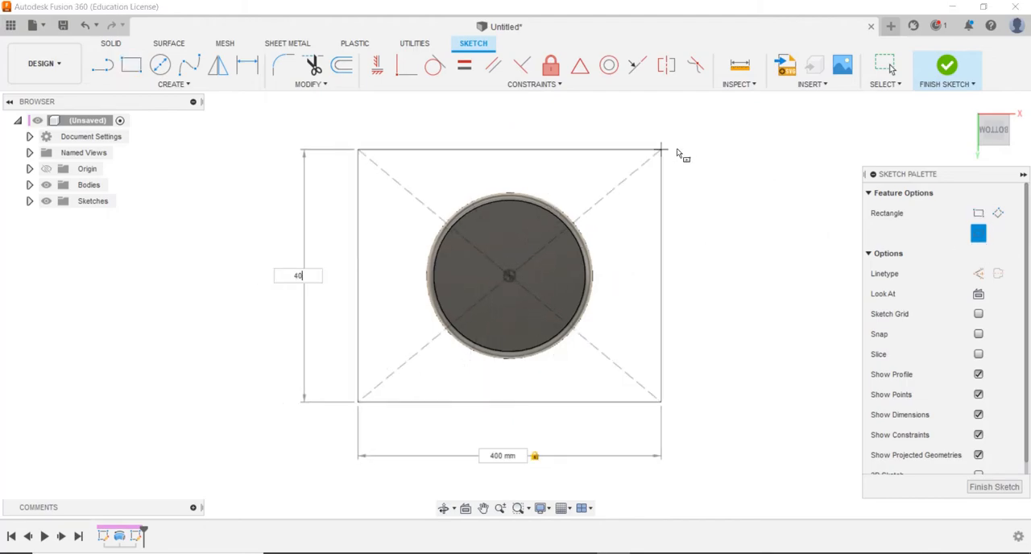
pyautogui.write('0')
pyautogui.press('Return')
# Extrude the square 26 mm downward from the body's bottom as a base plate, using the Join operation
pyautogui.scroll(4, 638, 187)
pyautogui.scroll(-7, 631, 203)
pyautogui.moveTo(625, 211); pyautogui.dragTo(653, 242, button='middle')
pyautogui.press('e')
pyautogui.click(630, 270)
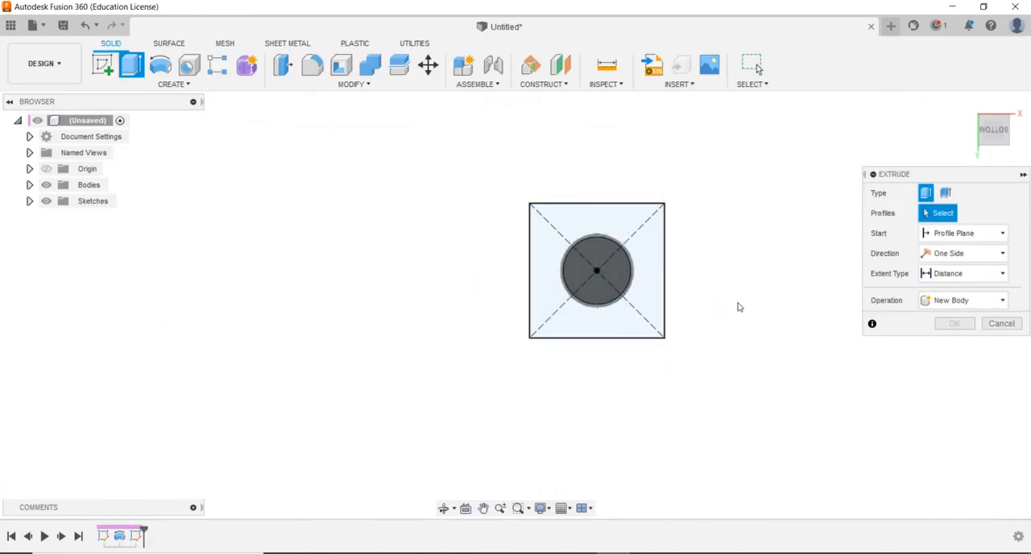
pyautogui.keyDown('shift'); pyautogui.moveTo(748, 283); pyautogui.dragTo(612, 322, button='middle'); pyautogui.keyUp('shift')
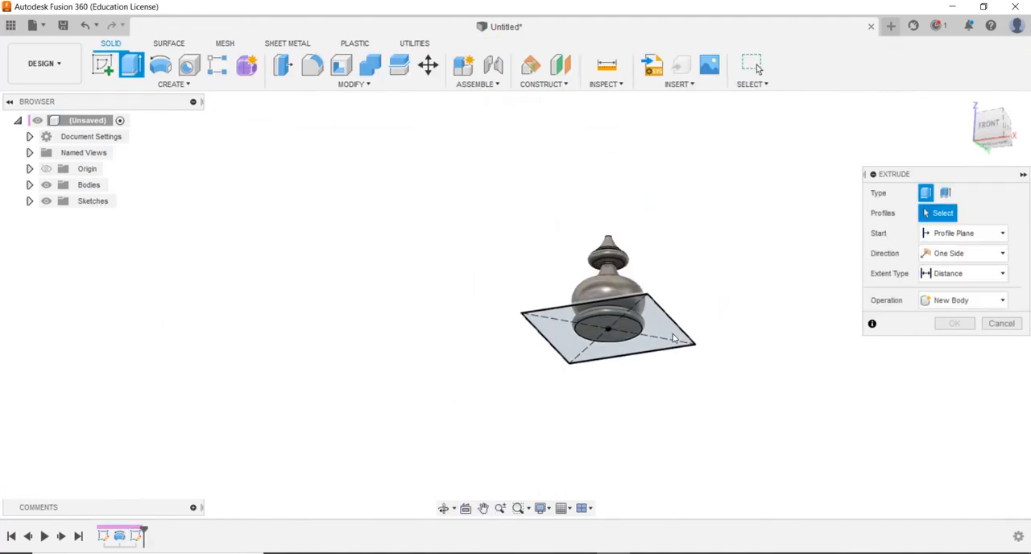
pyautogui.click(610, 321)
pyautogui.moveTo(608, 320); pyautogui.dragTo(612, 368)
pyautogui.keyDown('shift'); pyautogui.moveTo(684, 244); pyautogui.dragTo(667, 300, button='middle'); pyautogui.keyUp('shift')
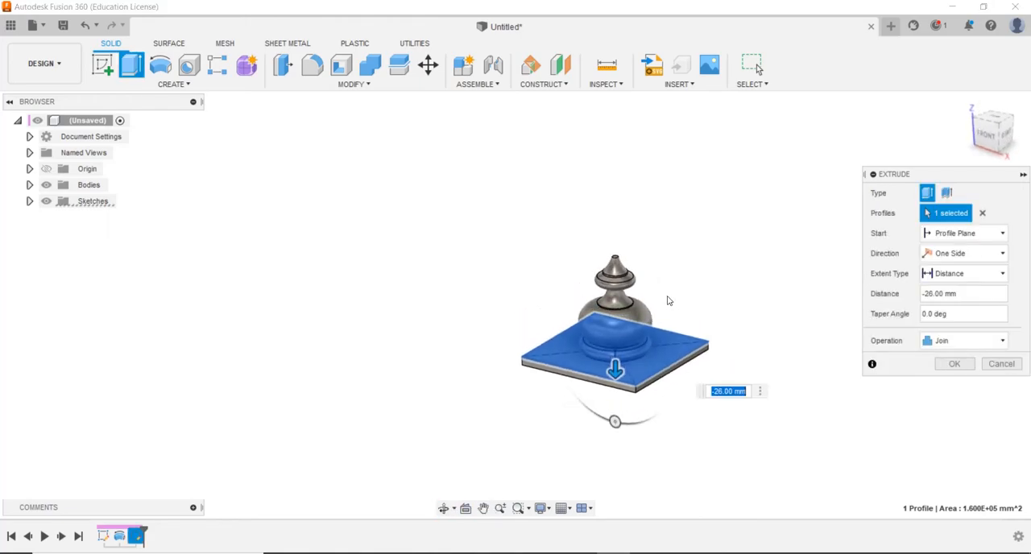
pyautogui.click(954, 364)
# Edit the base plate's sketch to set both sides of the square to 300 mm, and finish the sketch
pyautogui.rightClick(135, 535)
pyautogui.click(177, 443)
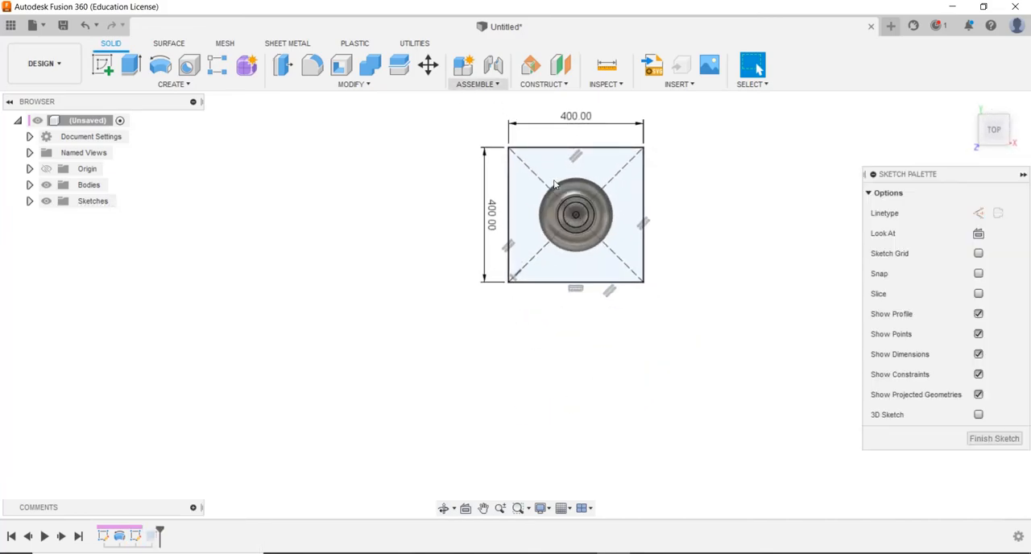
pyautogui.click(491, 212)
pyautogui.write('3')
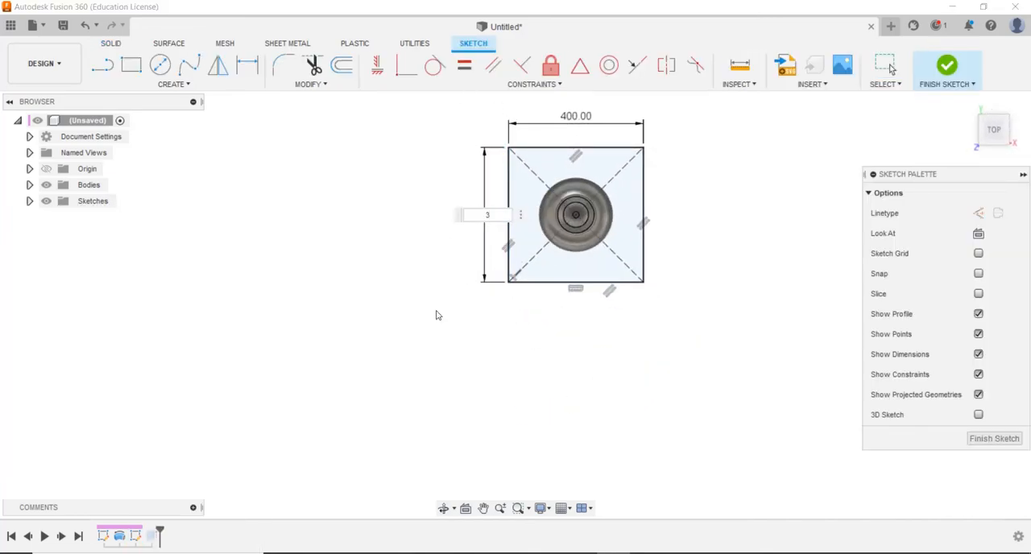
pyautogui.write('00')
pyautogui.press('Return')
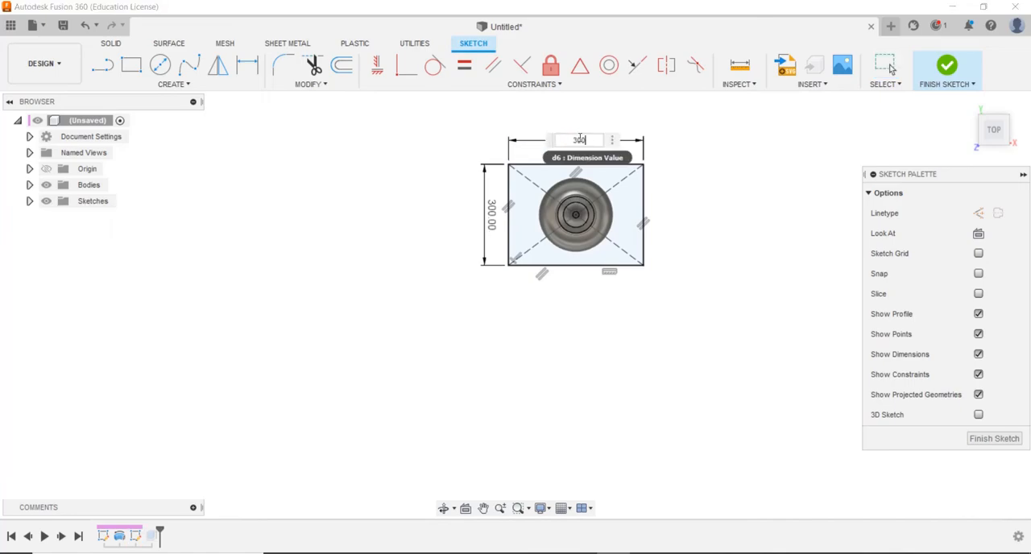
pyautogui.press('Return')
pyautogui.click(994, 439)
pyautogui.moveTo(729, 409)
pyautogui.keyDown('shift'); pyautogui.mouseDown(button='middle')
pyautogui.moveTo(685, 301)
pyautogui.moveTo(633, 299)
pyautogui.moveTo(664, 334)
pyautogui.mouseUp(button='middle'); pyautogui.keyUp('shift')
pyautogui.scroll(4, 685, 302)
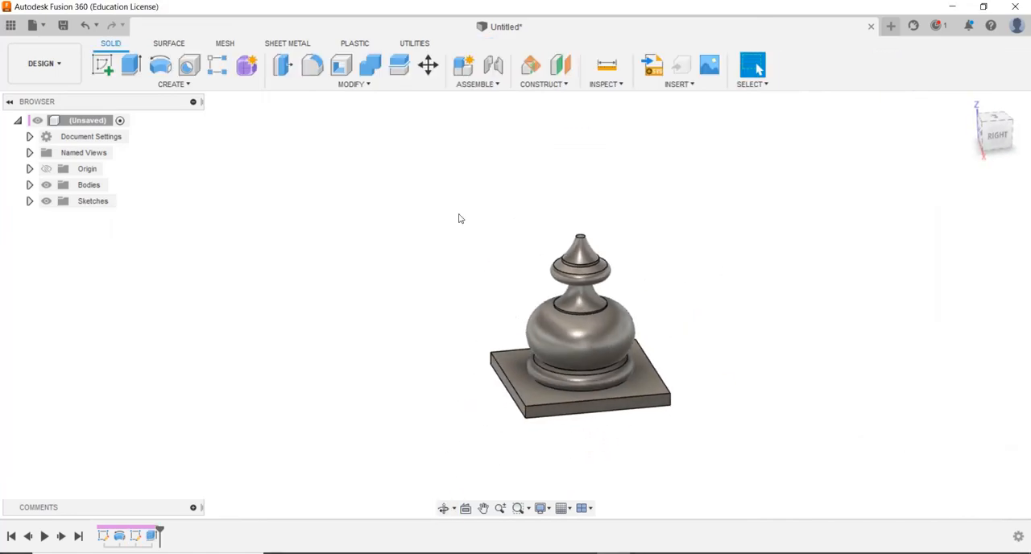
# Chamfer the base plate's four top edges with the Two Distance type, using 10 mm as the first distance and a wider second distance
pyautogui.click(352, 81)
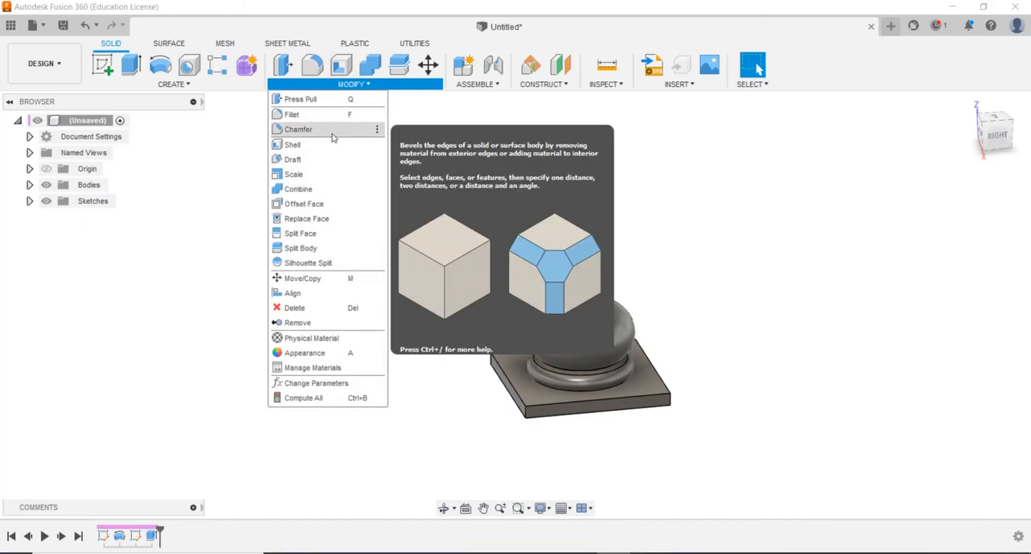
pyautogui.click(298, 130)
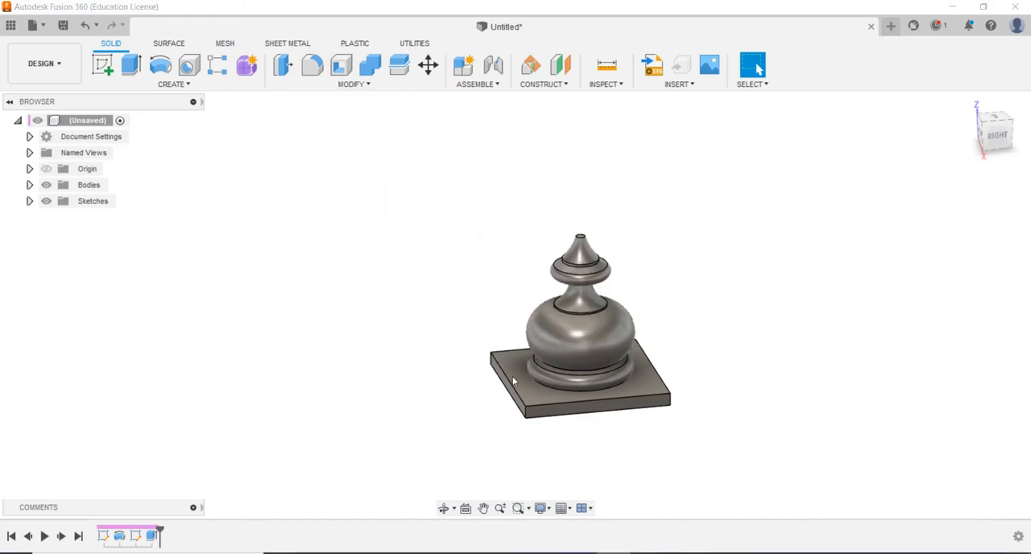
pyautogui.click(544, 406)
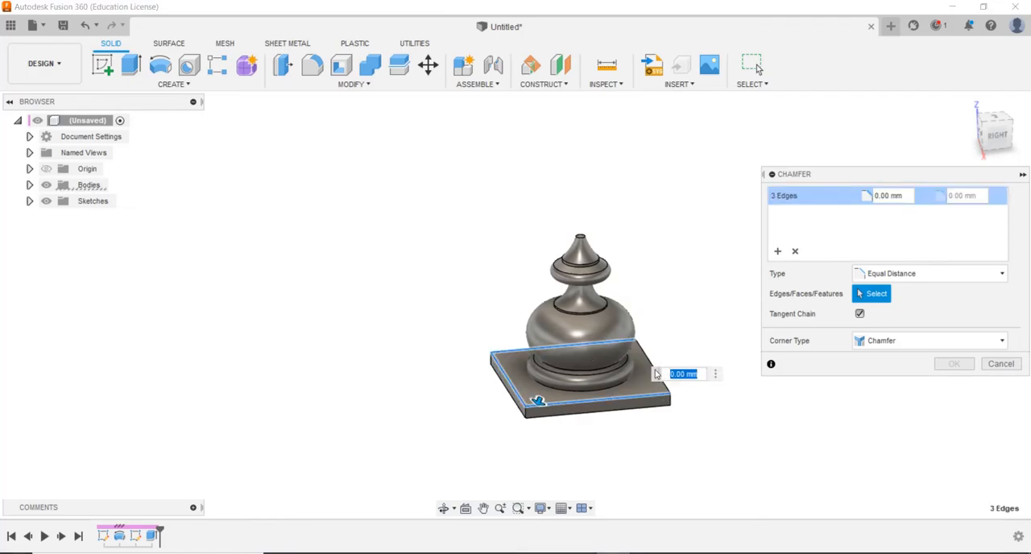
pyautogui.click(908, 275)
pyautogui.click(902, 301)
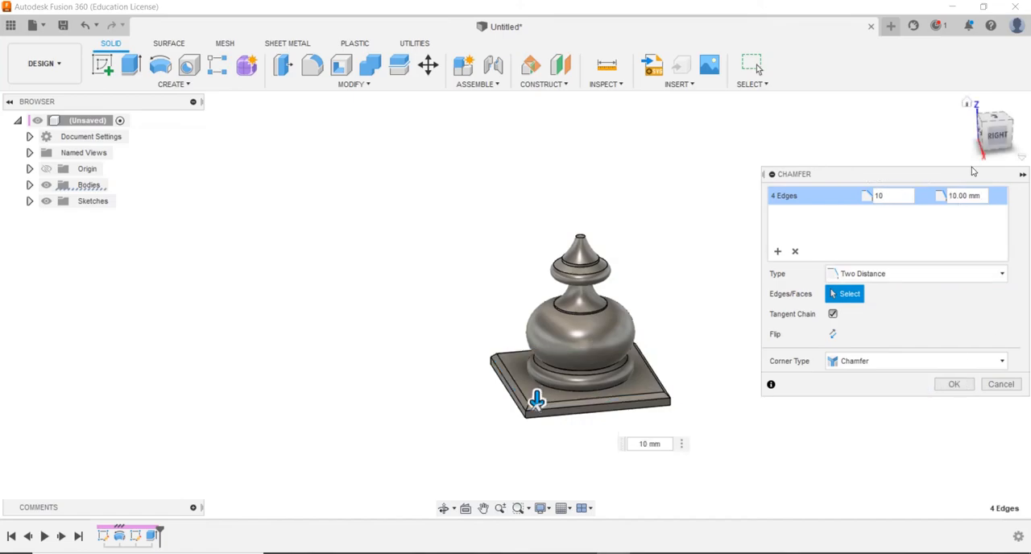
pyautogui.scroll(1, 729, 296)
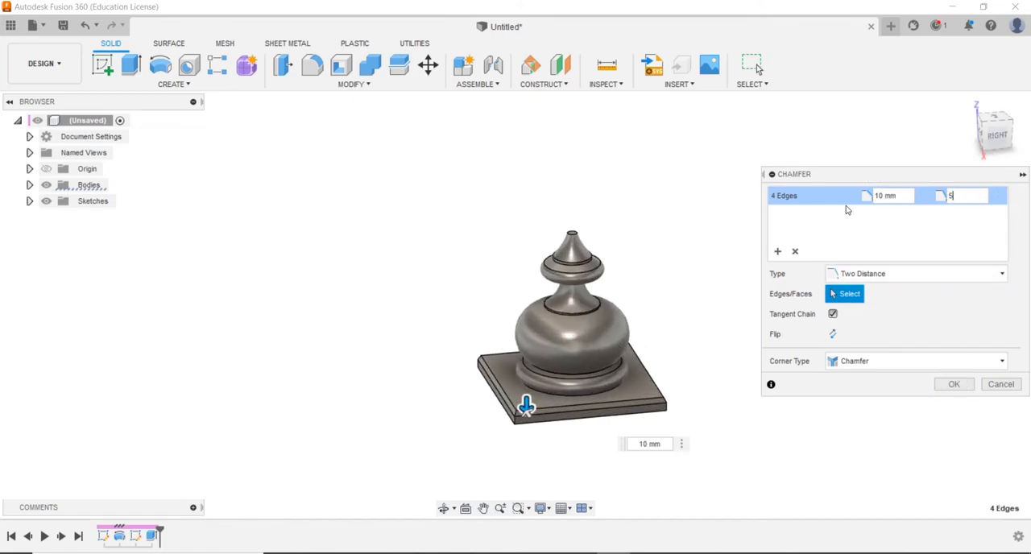
pyautogui.press('Return')
pyautogui.keyDown('shift'); pyautogui.moveTo(765, 245); pyautogui.dragTo(642, 339, button='middle'); pyautogui.keyUp('shift')
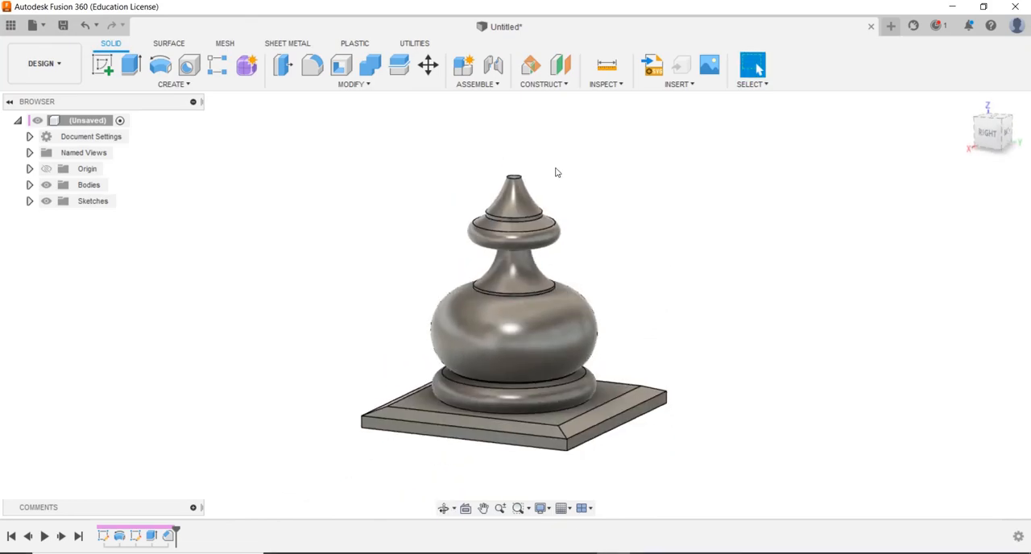
# Start the Appearance command for bodies and expand the Wood category of the Fusion 360 appearance library
pyautogui.press('a')
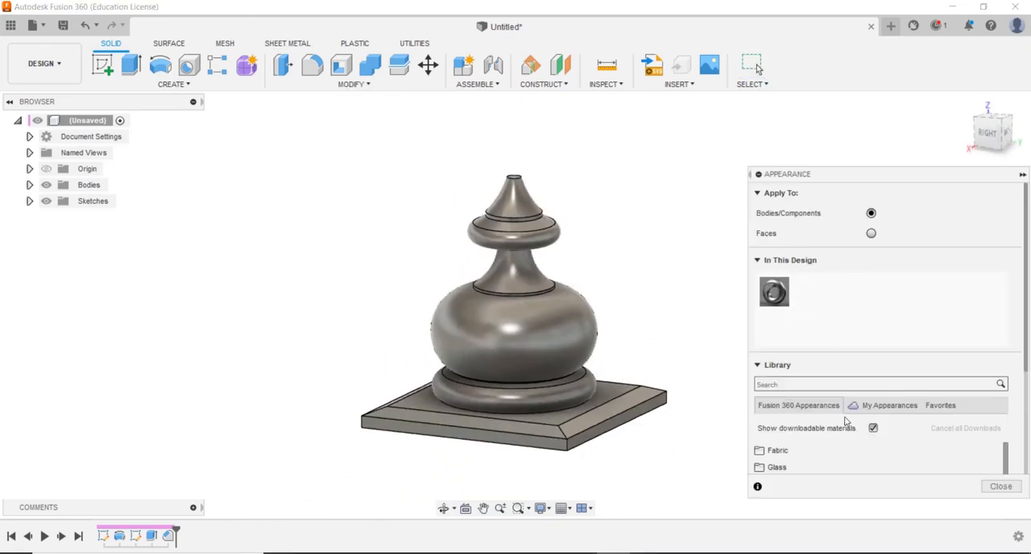
pyautogui.click(892, 411)
pyautogui.click(841, 369)
pyautogui.scroll(-4, 817, 387)
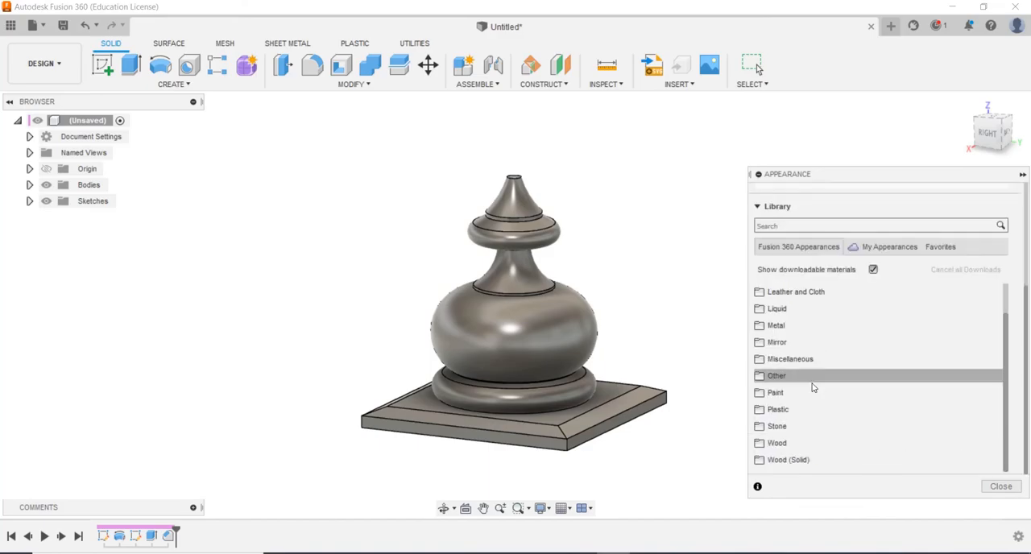
pyautogui.click(776, 443)
pyautogui.scroll(-3, 777, 419)
# Try several wood appearances on the finial body, including Walnut and Pine
pyautogui.moveTo(780, 406); pyautogui.dragTo(575, 322)
pyautogui.keyDown('shift'); pyautogui.moveTo(617, 274); pyautogui.dragTo(580, 306, button='middle'); pyautogui.keyUp('shift')
pyautogui.moveTo(819, 354); pyautogui.dragTo(579, 330)
pyautogui.moveTo(653, 343); pyautogui.dragTo(646, 306, button='middle')
pyautogui.scroll(-4, 823, 379)
pyautogui.moveTo(798, 422); pyautogui.dragTo(575, 295)
pyautogui.moveTo(835, 375); pyautogui.dragTo(535, 281)
pyautogui.keyDown('shift'); pyautogui.moveTo(536, 281); pyautogui.dragTo(500, 243, button='middle'); pyautogui.keyUp('shift')
# Apply the Oak appearance from the Wood library to the whole finial body
pyautogui.moveTo(853, 304); pyautogui.dragTo(573, 297)
pyautogui.keyDown('shift'); pyautogui.moveTo(617, 244); pyautogui.dragTo(615, 220, button='middle'); pyautogui.keyUp('shift')
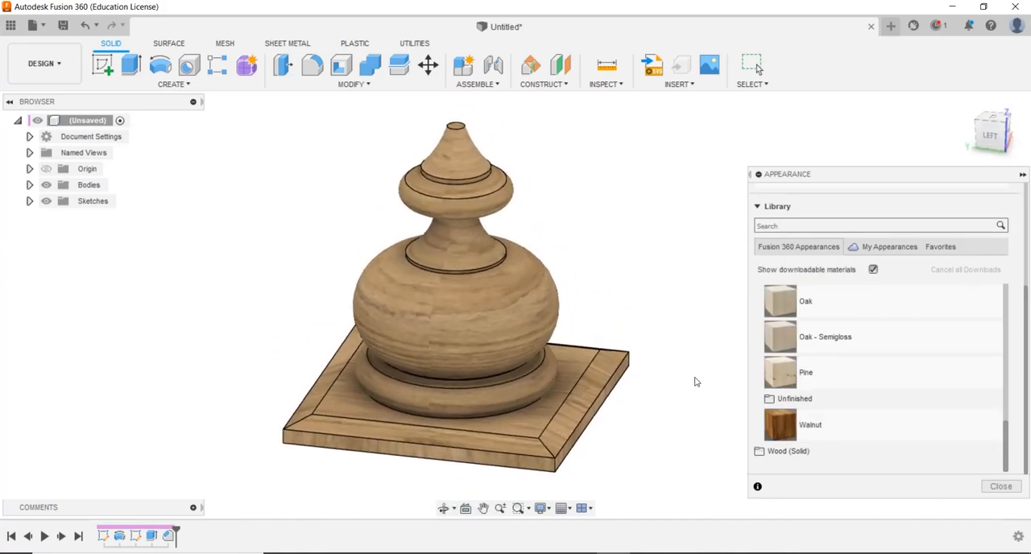